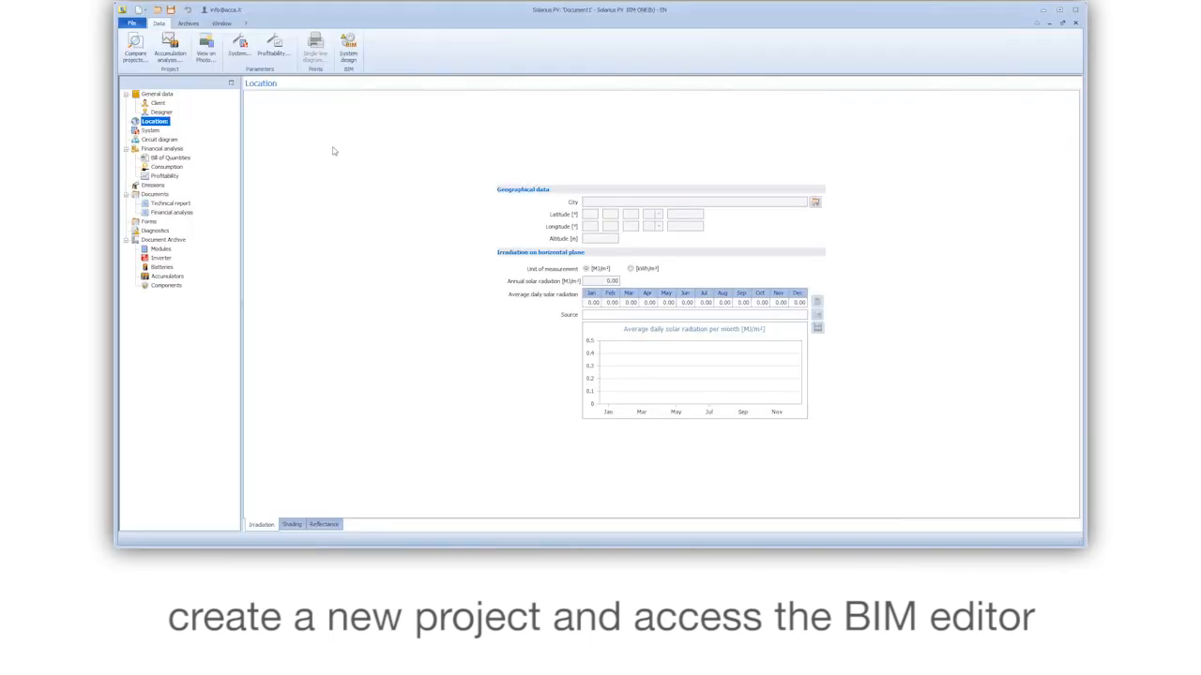
Step: Set the project location to London, United Kingdom, from the program's locations archive
{"action": "left_click", "coordinate": [815, 202]}
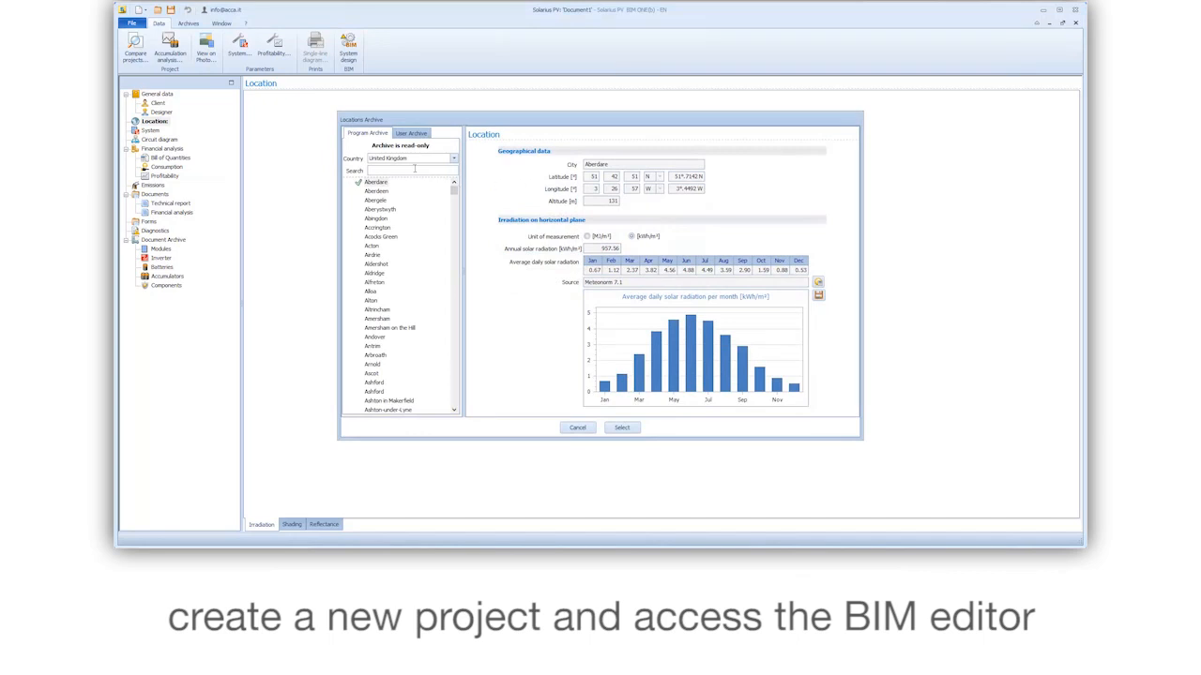
{"action": "left_click", "coordinate": [416, 171]}
{"action": "type", "text": "London"}
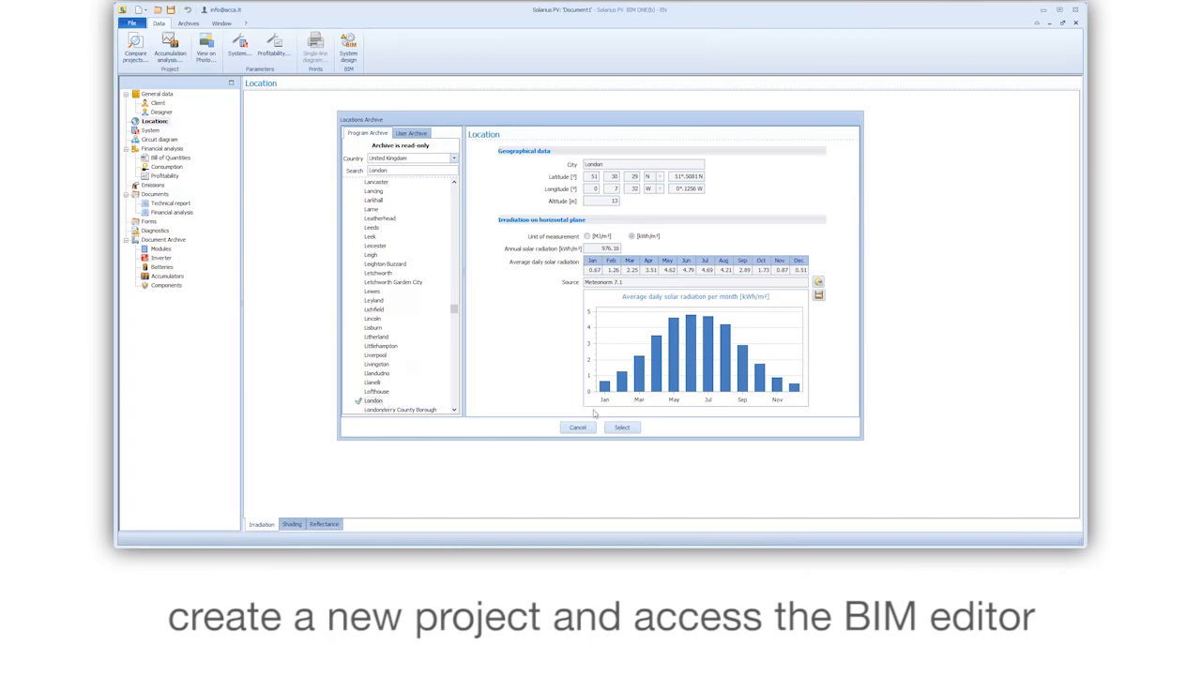
{"action": "left_click", "coordinate": [621, 427]}
Step: Launch BIM system design from the system data and open the 00 Site Plan level
{"action": "left_click", "coordinate": [149, 130]}
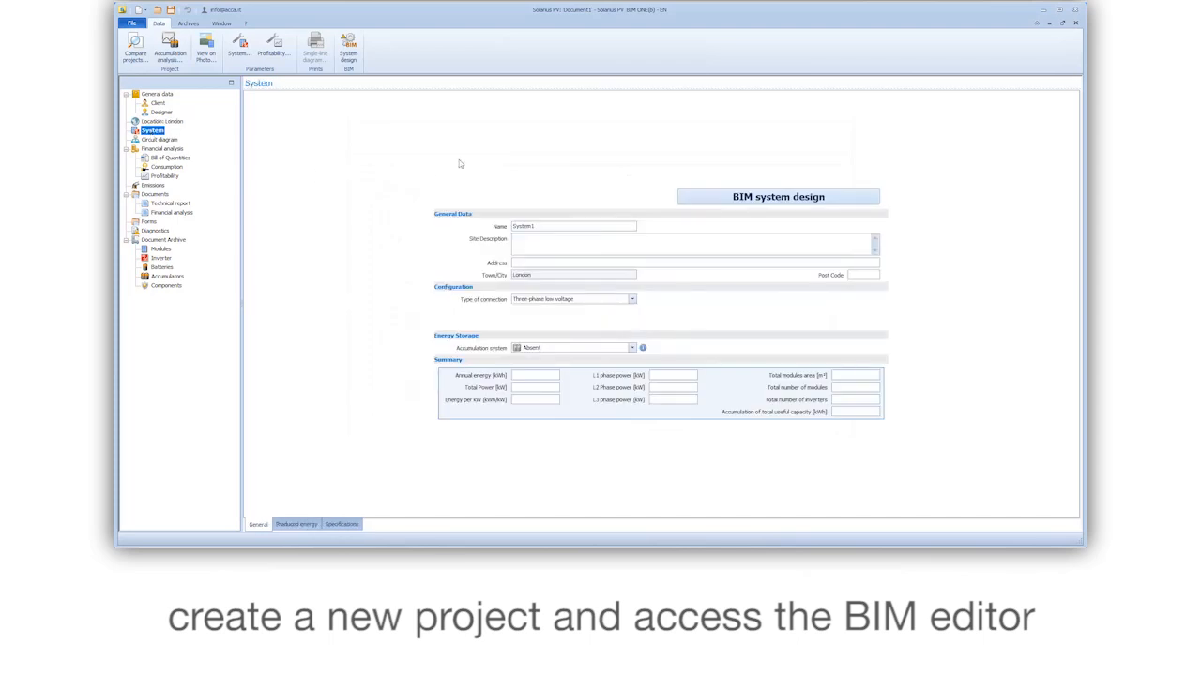
{"action": "left_click", "coordinate": [768, 197]}
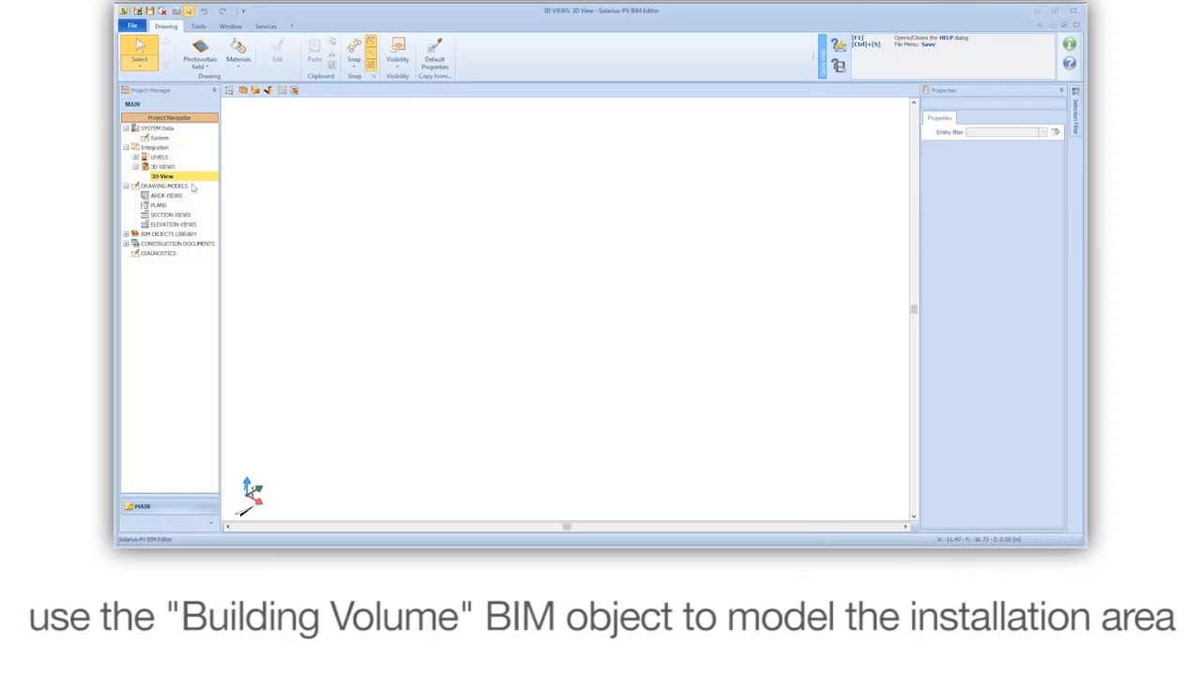
{"action": "double_click", "coordinate": [159, 157]}
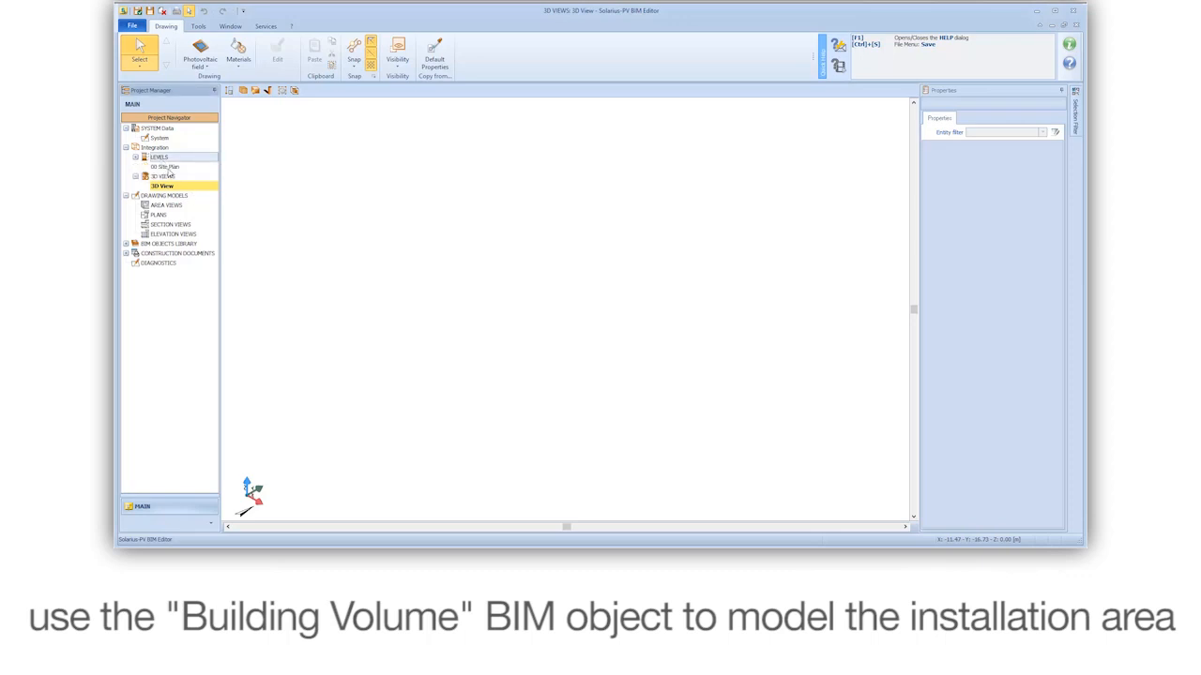
{"action": "double_click", "coordinate": [167, 168]}
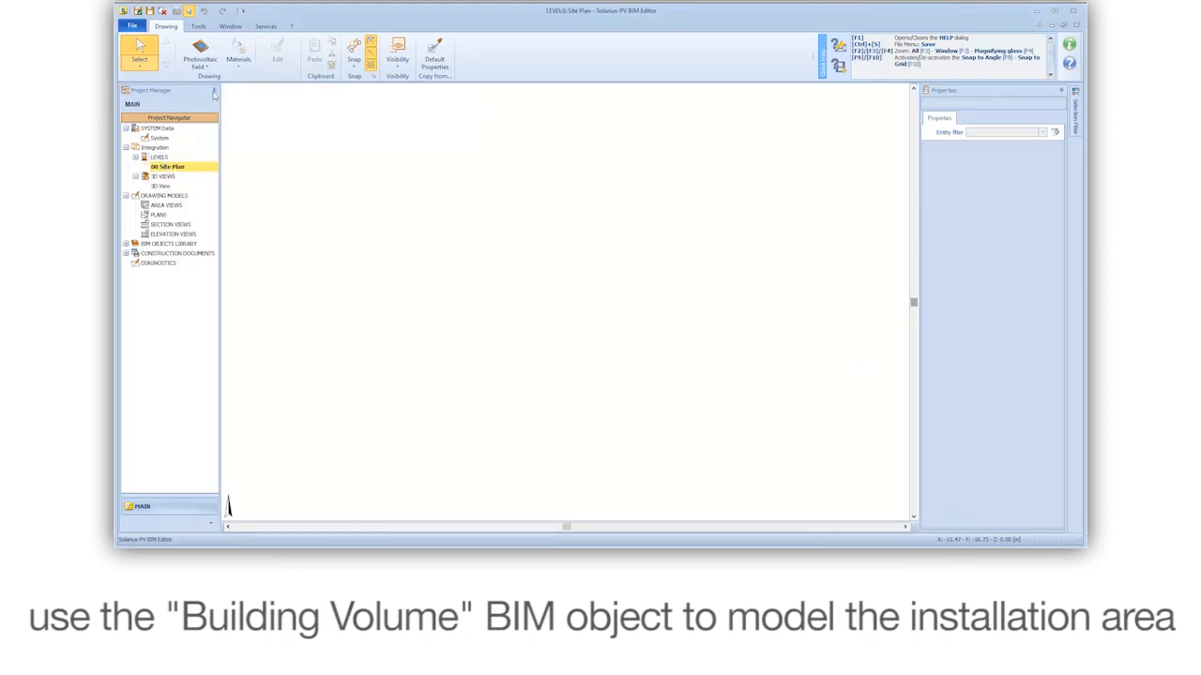
Step: Draw a closed rectangular Footprint of about 15 by 10 m on the site plan
{"action": "left_click", "coordinate": [200, 62]}
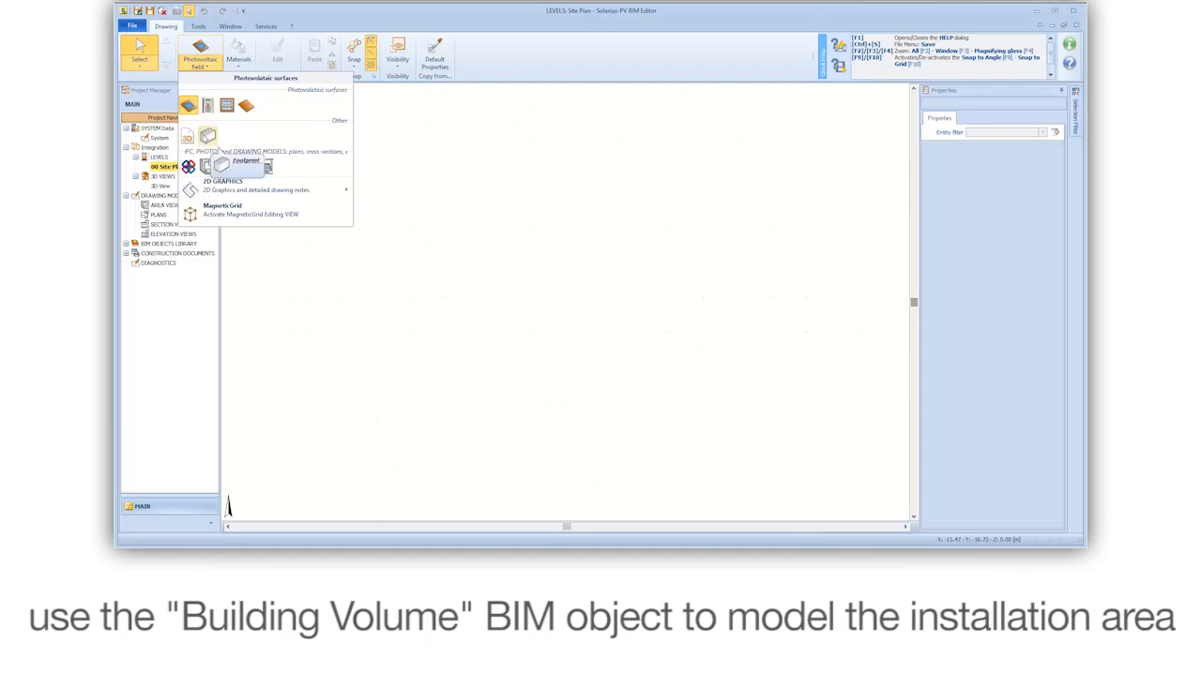
{"action": "left_click", "coordinate": [206, 137]}
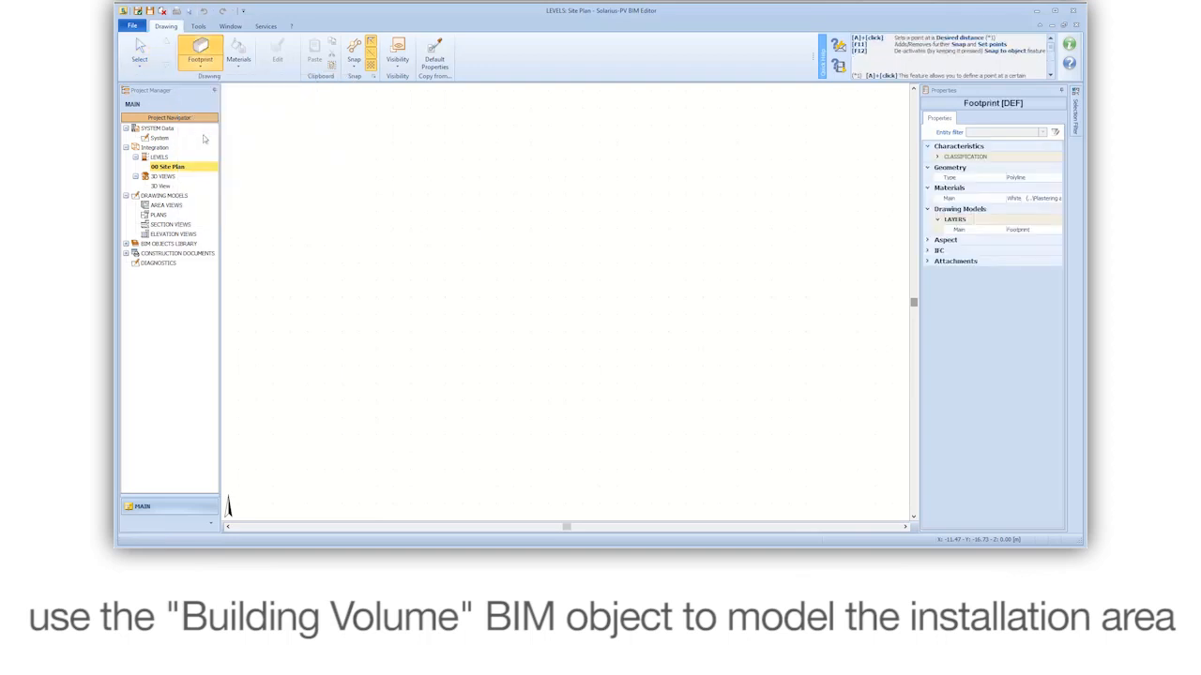
{"action": "left_click", "coordinate": [376, 194]}
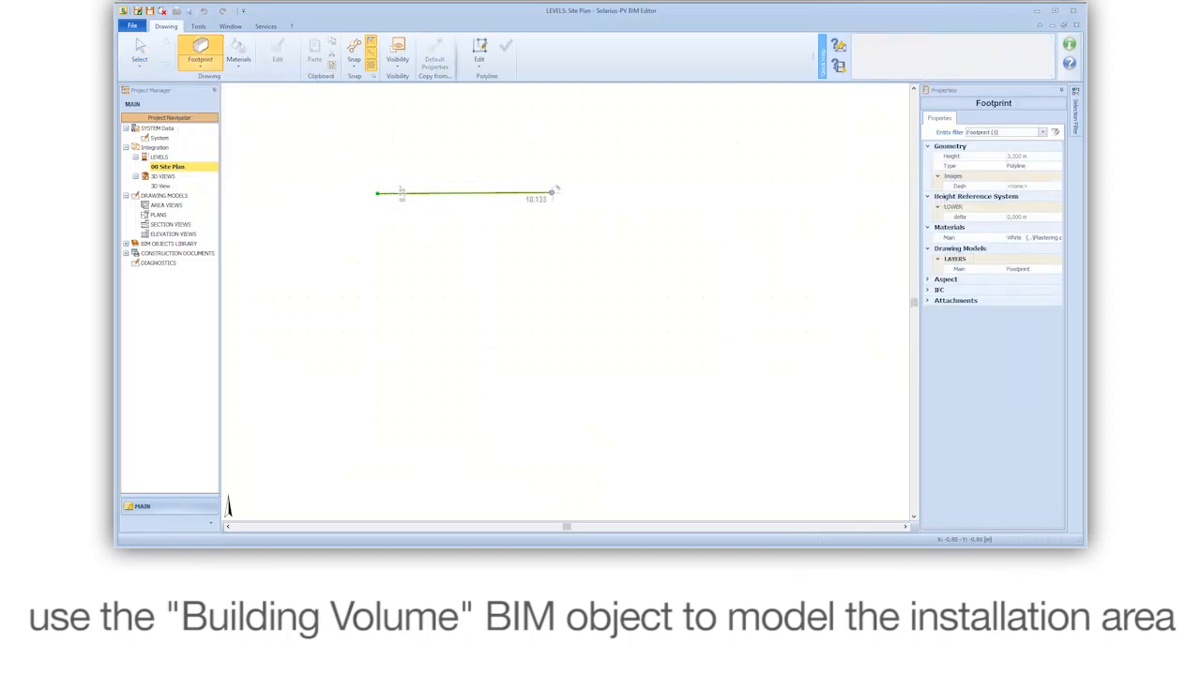
{"action": "left_click", "coordinate": [558, 193]}
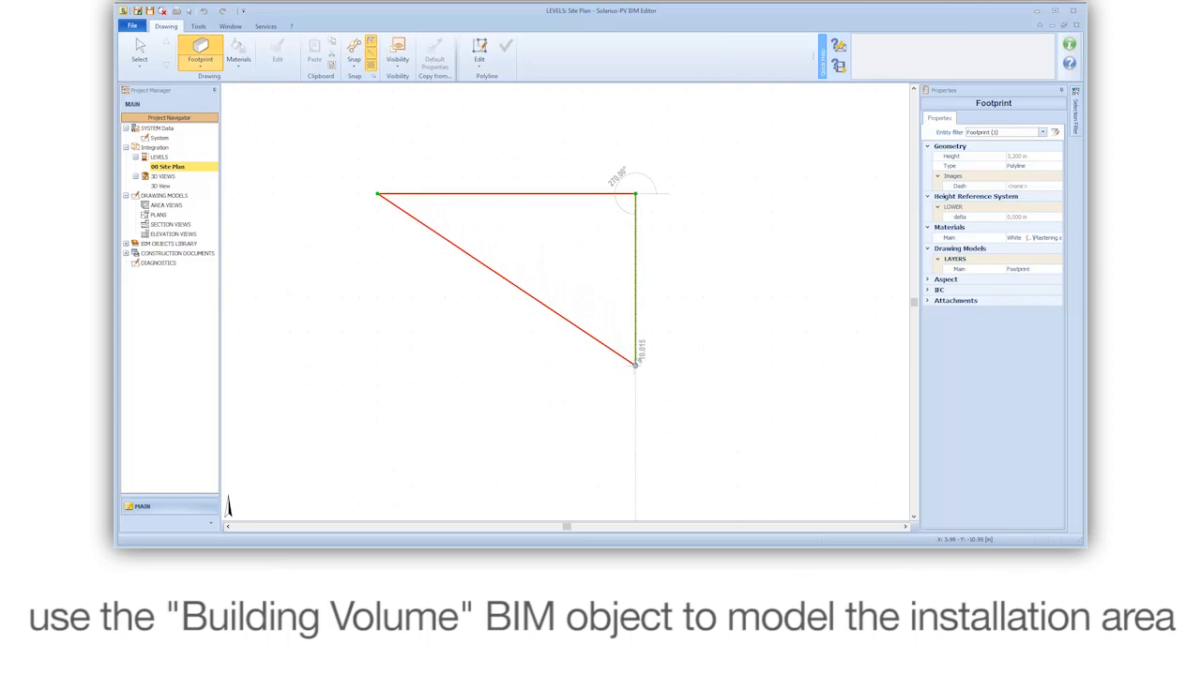
{"action": "left_click", "coordinate": [635, 365]}
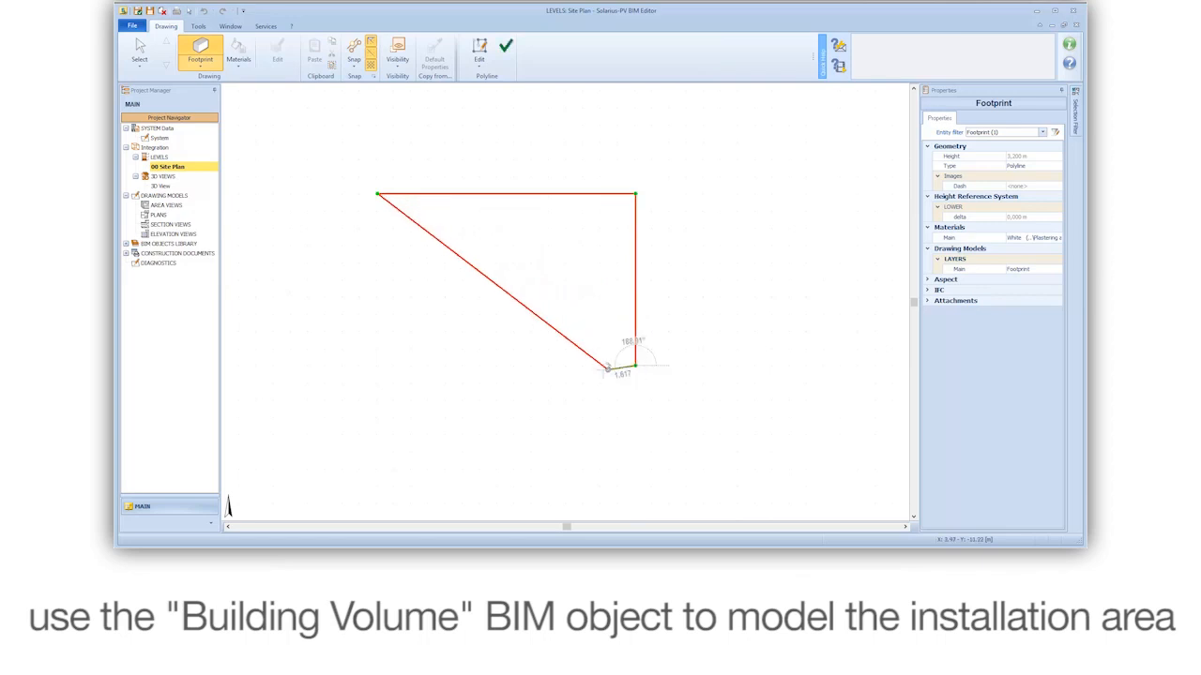
{"action": "left_click", "coordinate": [377, 365]}
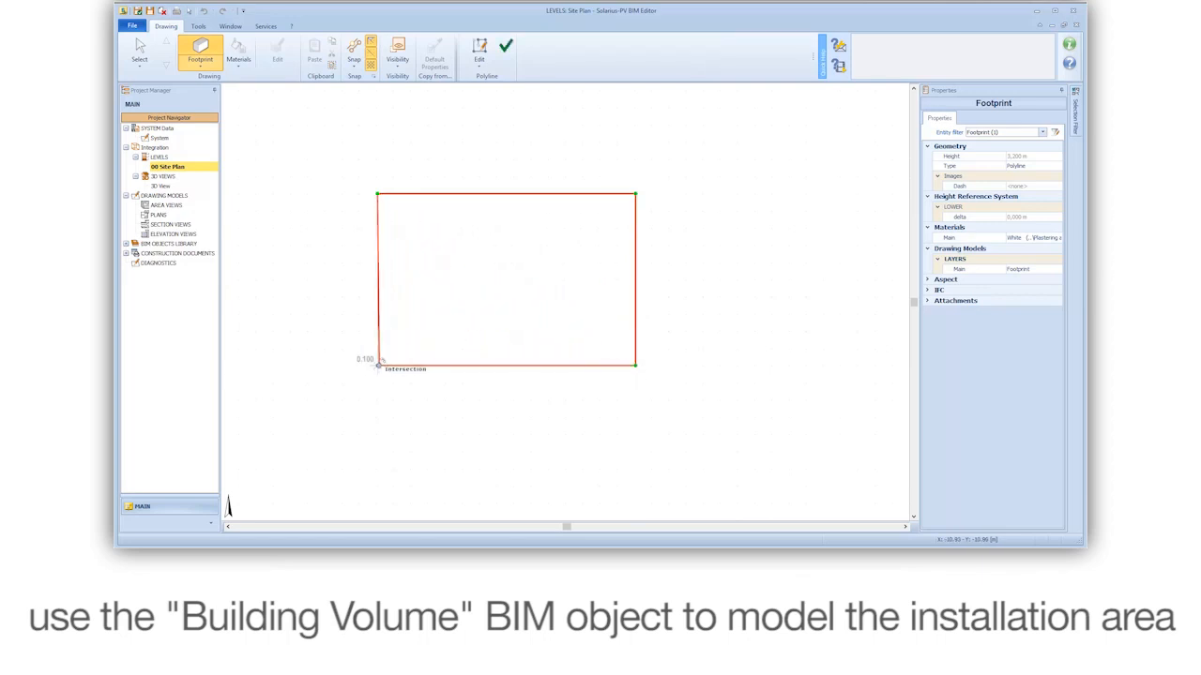
{"action": "right_click", "coordinate": [380, 356]}
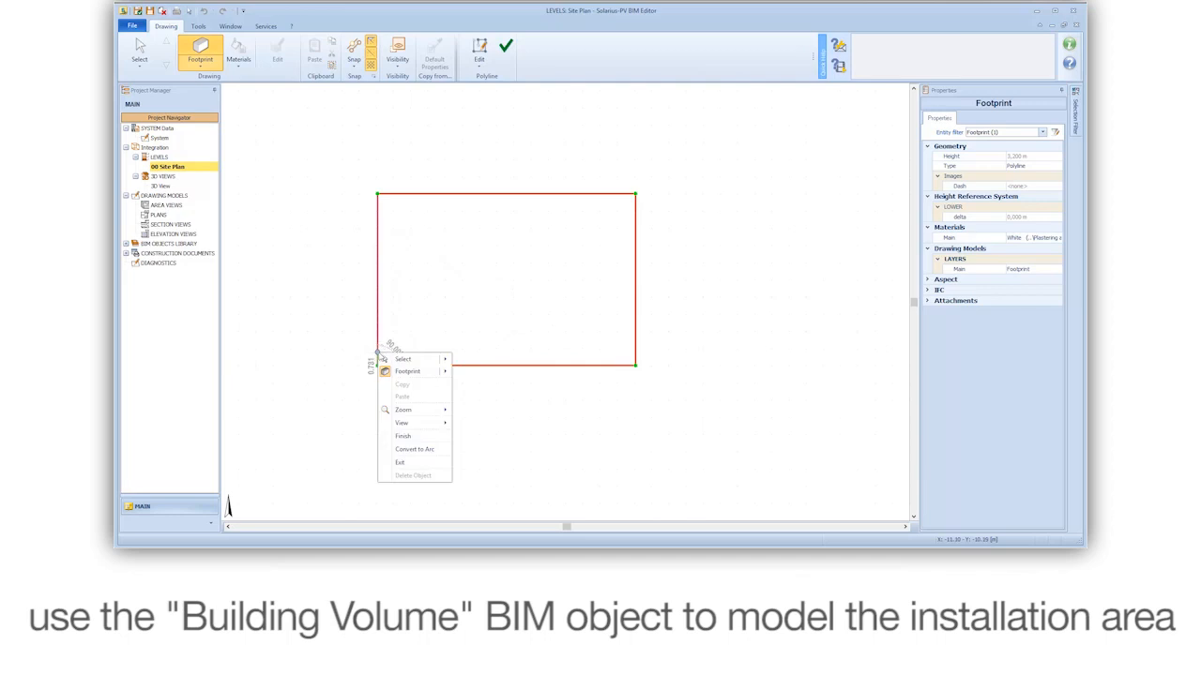
{"action": "left_click", "coordinate": [405, 437]}
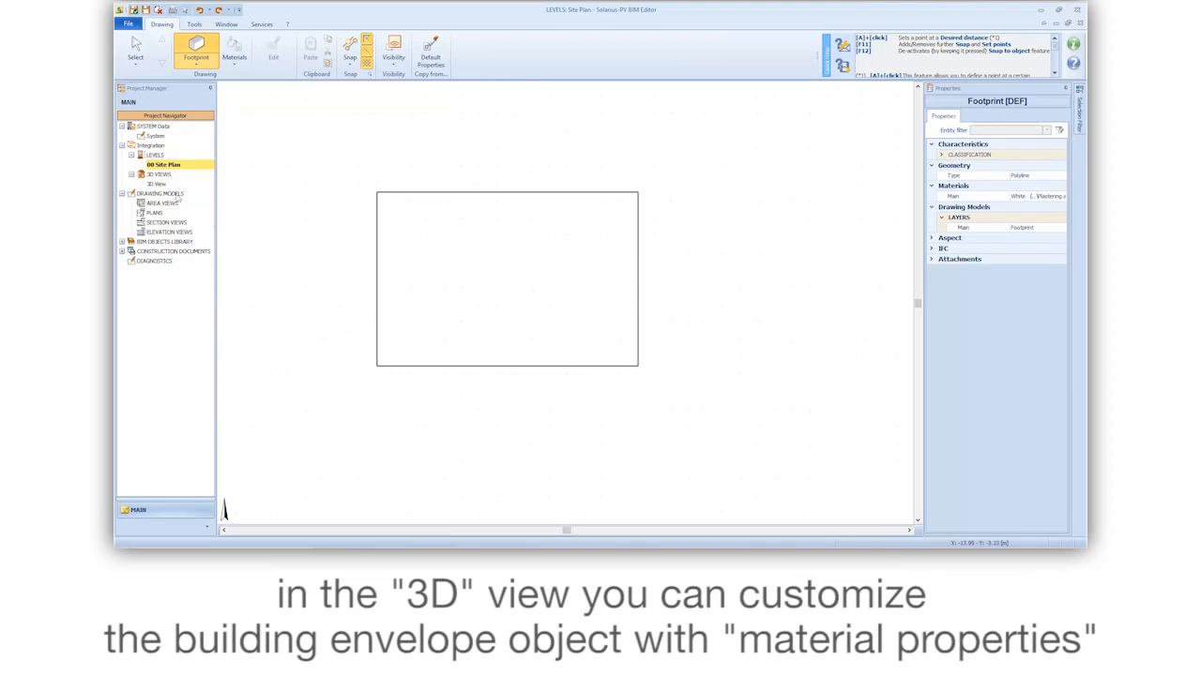
Step: Apply the Grass (02) terrain material to the building volume in the 3D view
{"action": "double_click", "coordinate": [158, 184]}
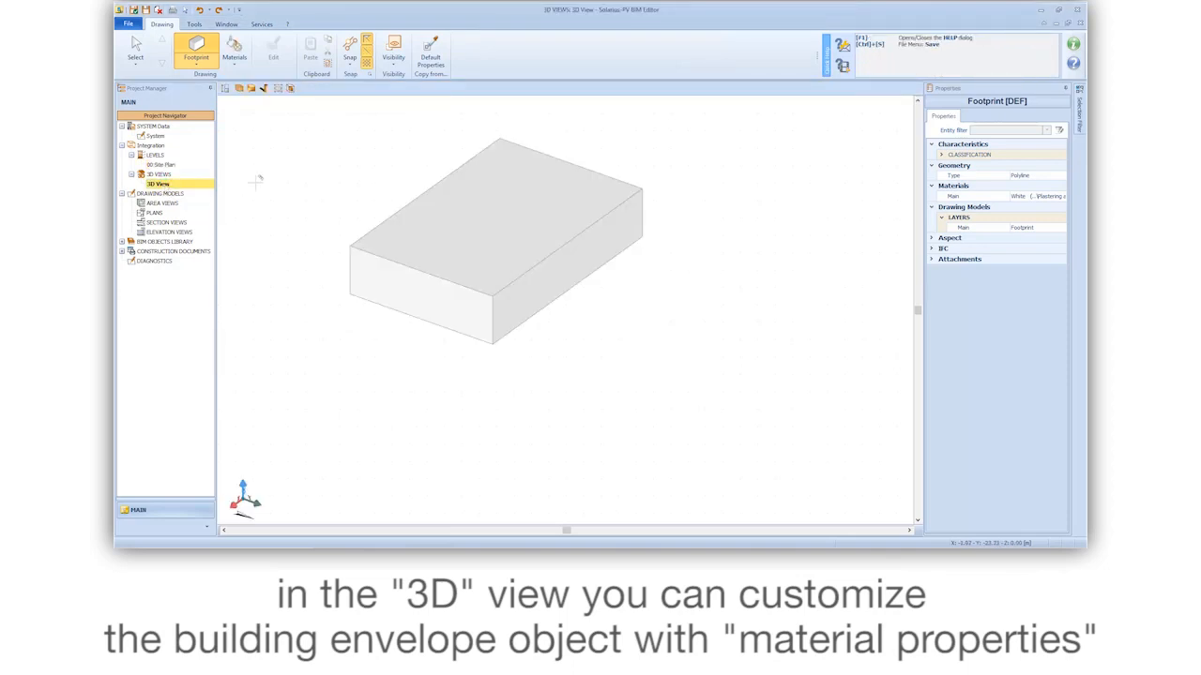
{"action": "middle_click_drag", "start_coordinate": [556, 355], "coordinate": [490, 375]}
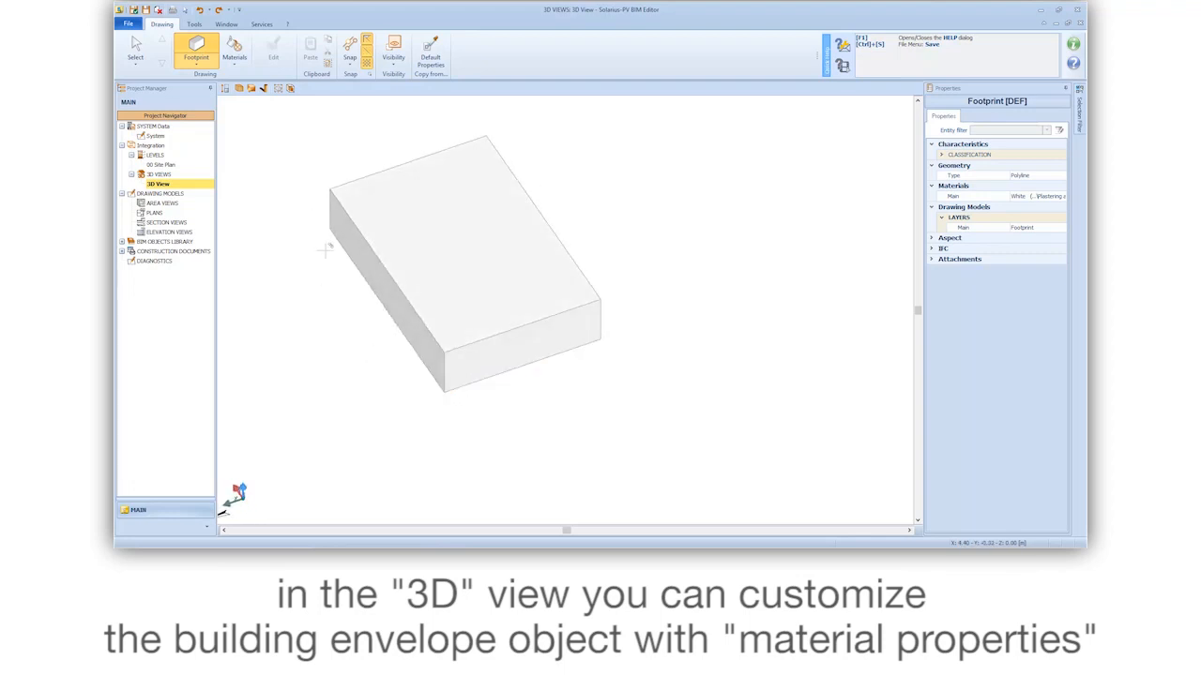
{"action": "left_click", "coordinate": [234, 59]}
{"action": "left_click", "coordinate": [255, 86]}
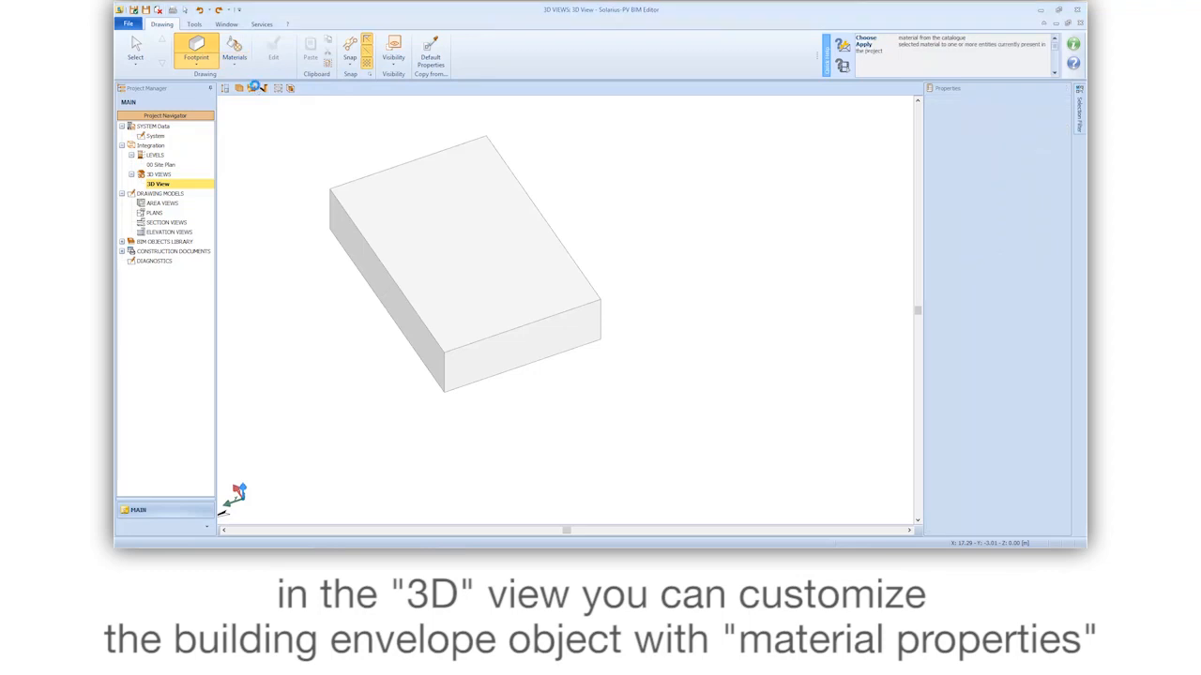
{"action": "left_click_drag", "start_coordinate": [1067, 191], "coordinate": [1067, 179]}
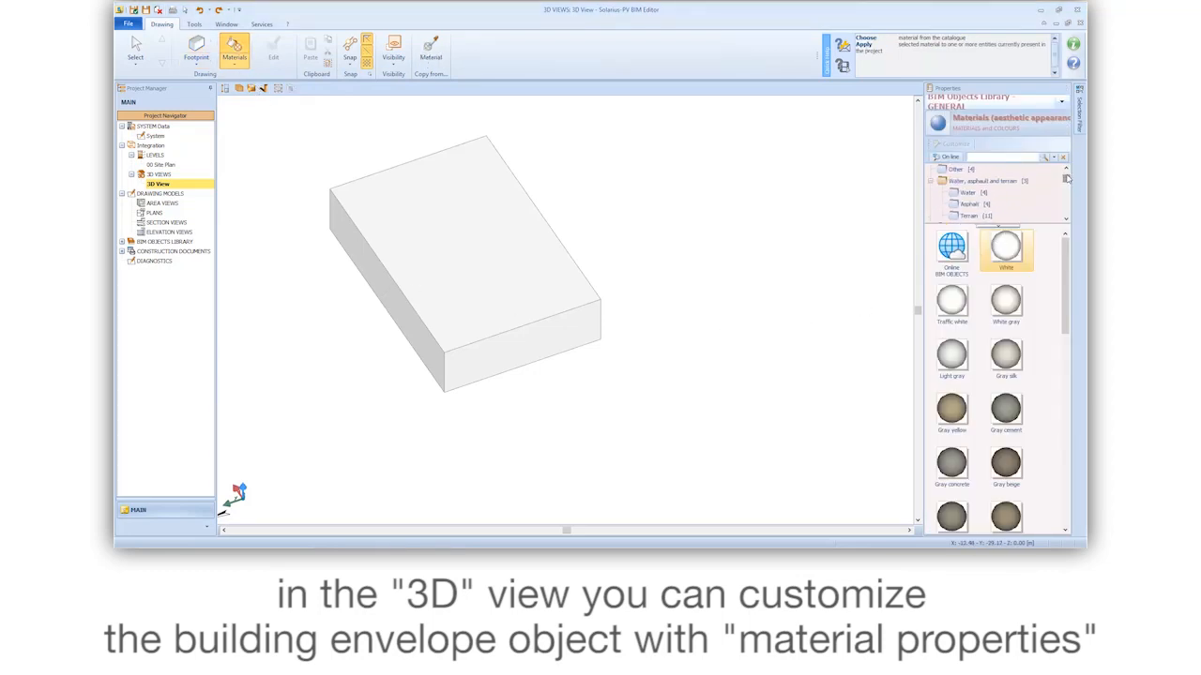
{"action": "left_click", "coordinate": [974, 216]}
{"action": "left_click", "coordinate": [956, 299]}
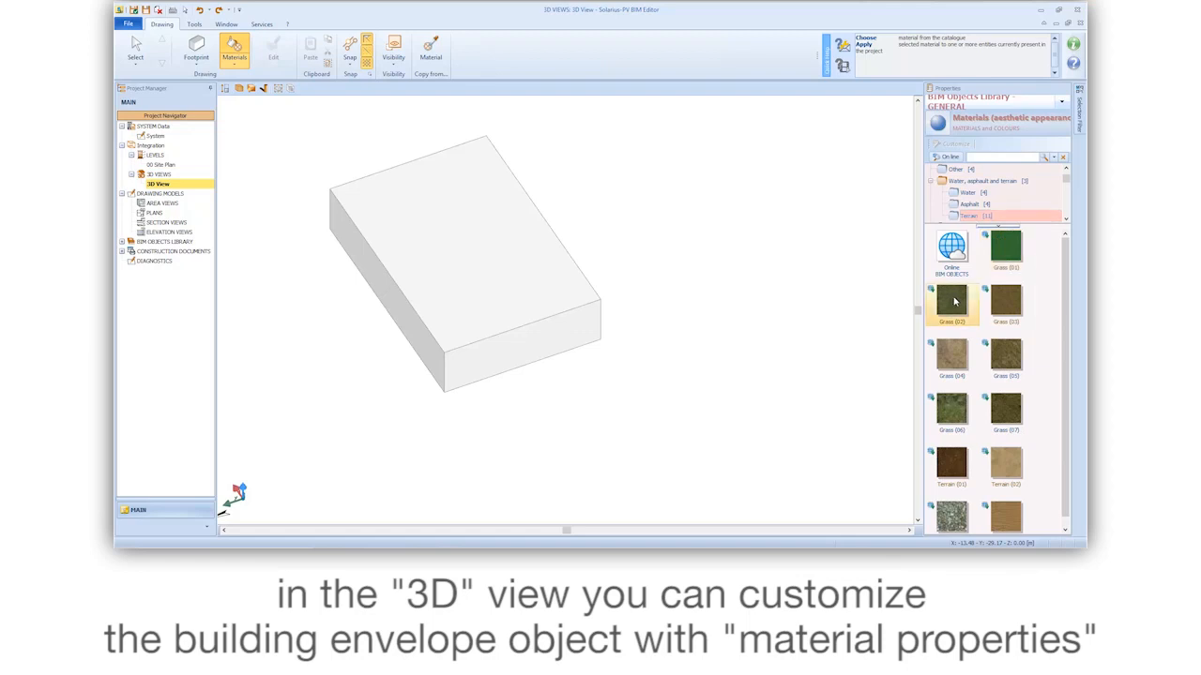
{"action": "left_click", "coordinate": [564, 284]}
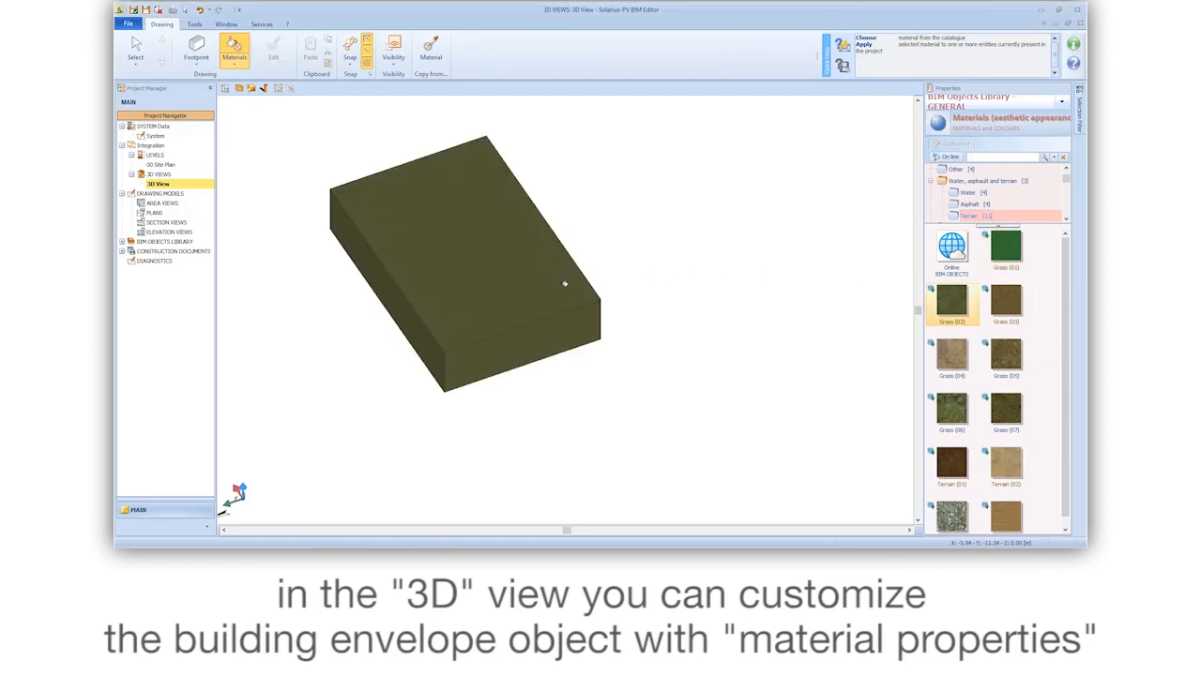
{"action": "key", "text": "Escape"}
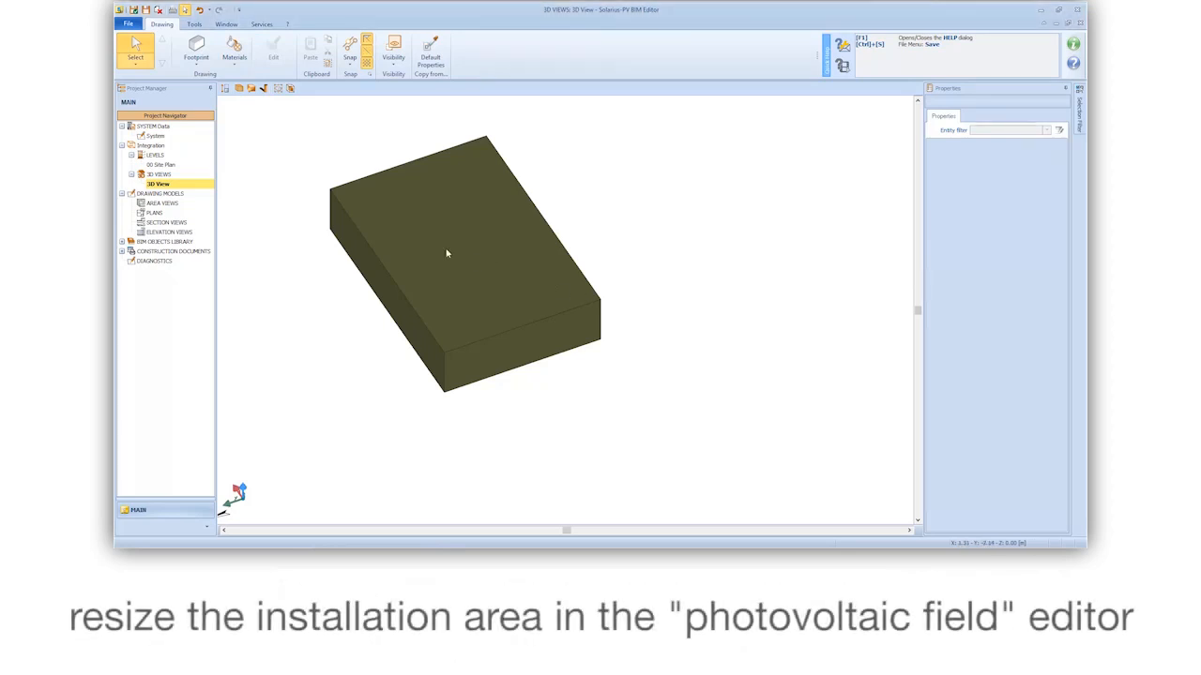
Step: Insert a photovoltaic field on the top face of the building volume
{"action": "left_click", "coordinate": [209, 68]}
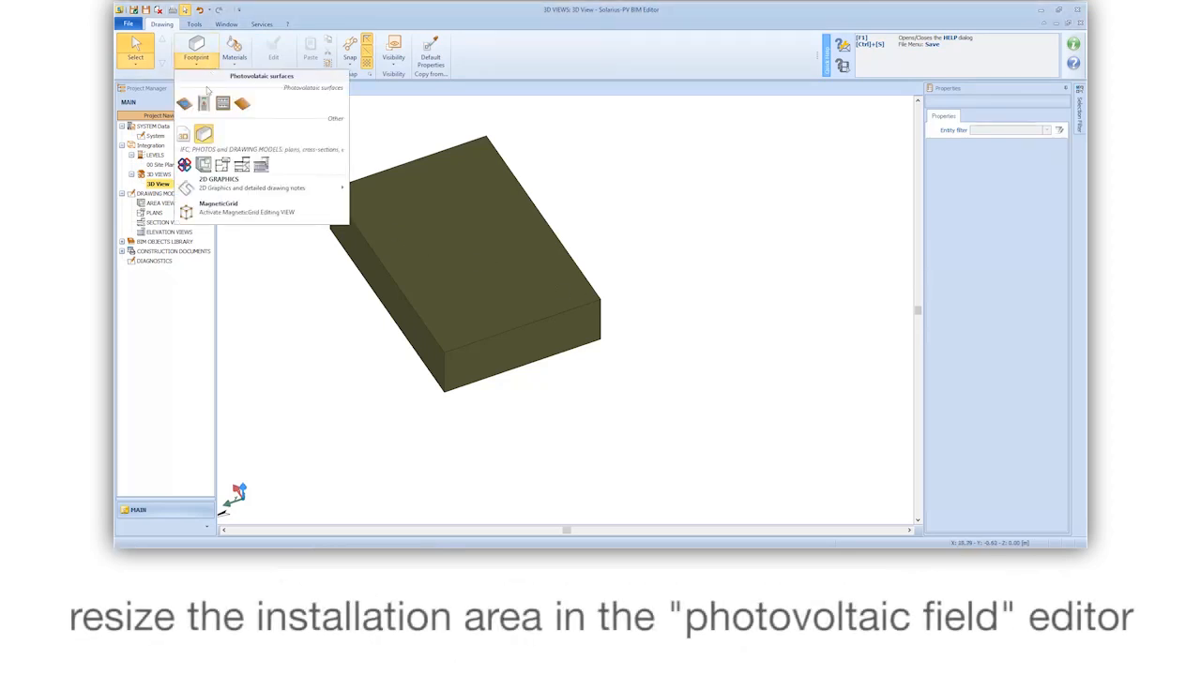
{"action": "left_click", "coordinate": [184, 103]}
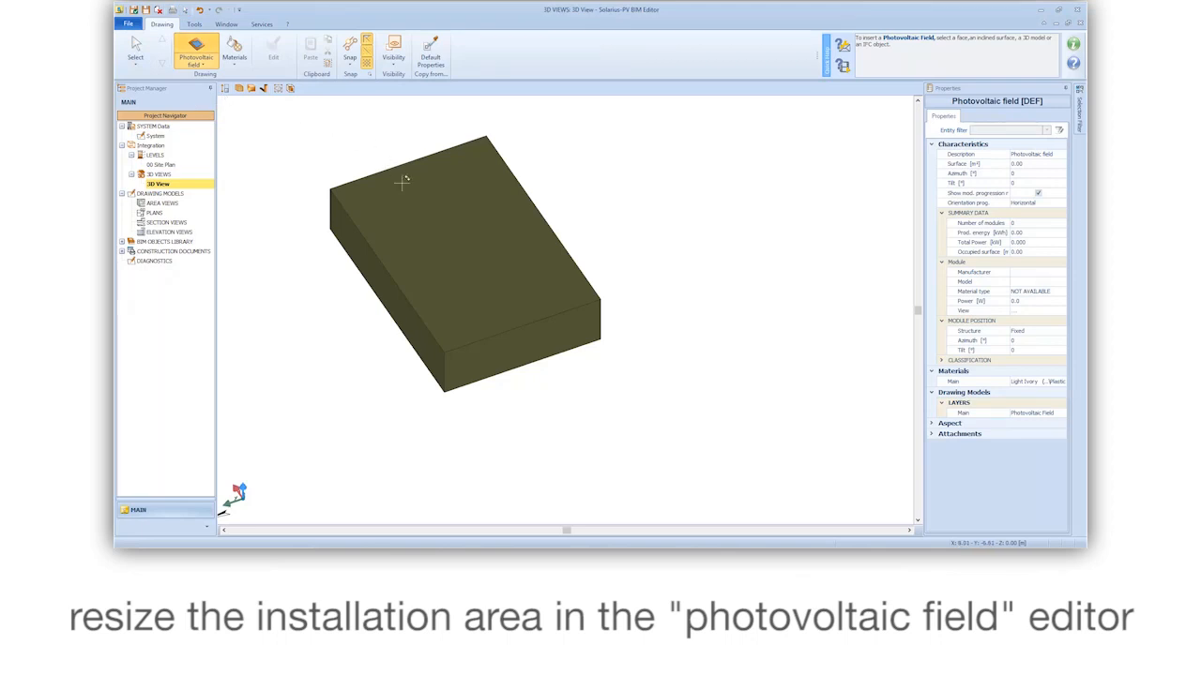
{"action": "left_click", "coordinate": [447, 244]}
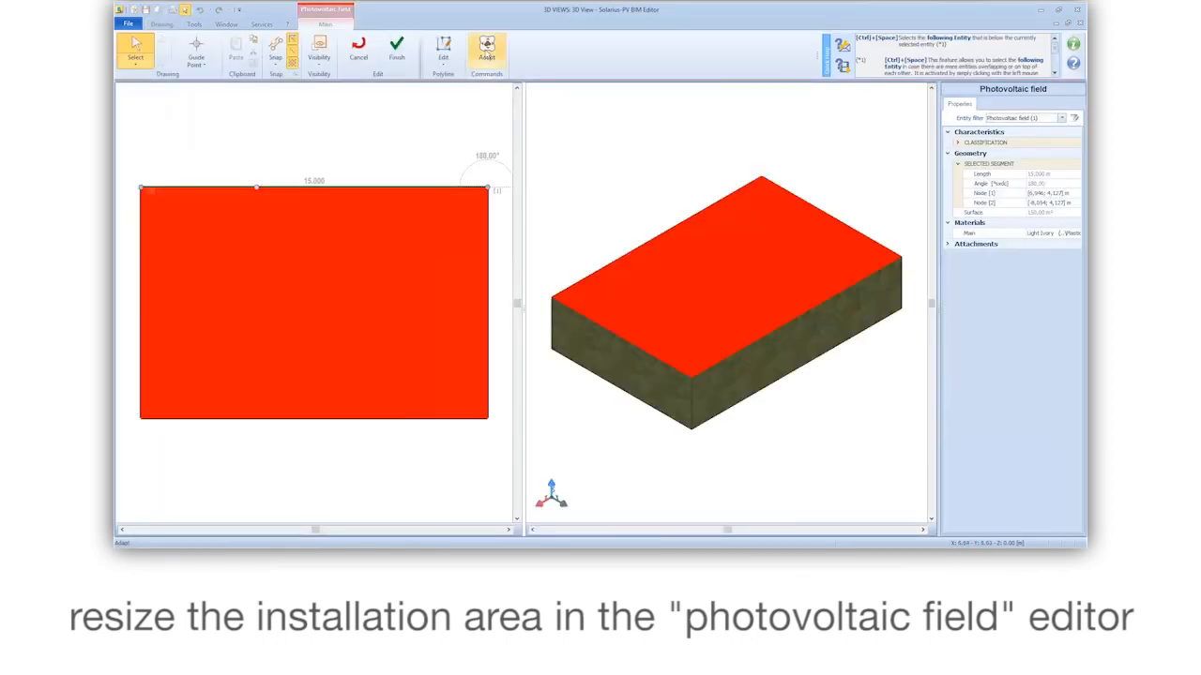
Step: Offset the photovoltaic field's outline inward by 0.5 m on all sides and finish editing it
{"action": "left_click", "coordinate": [448, 62]}
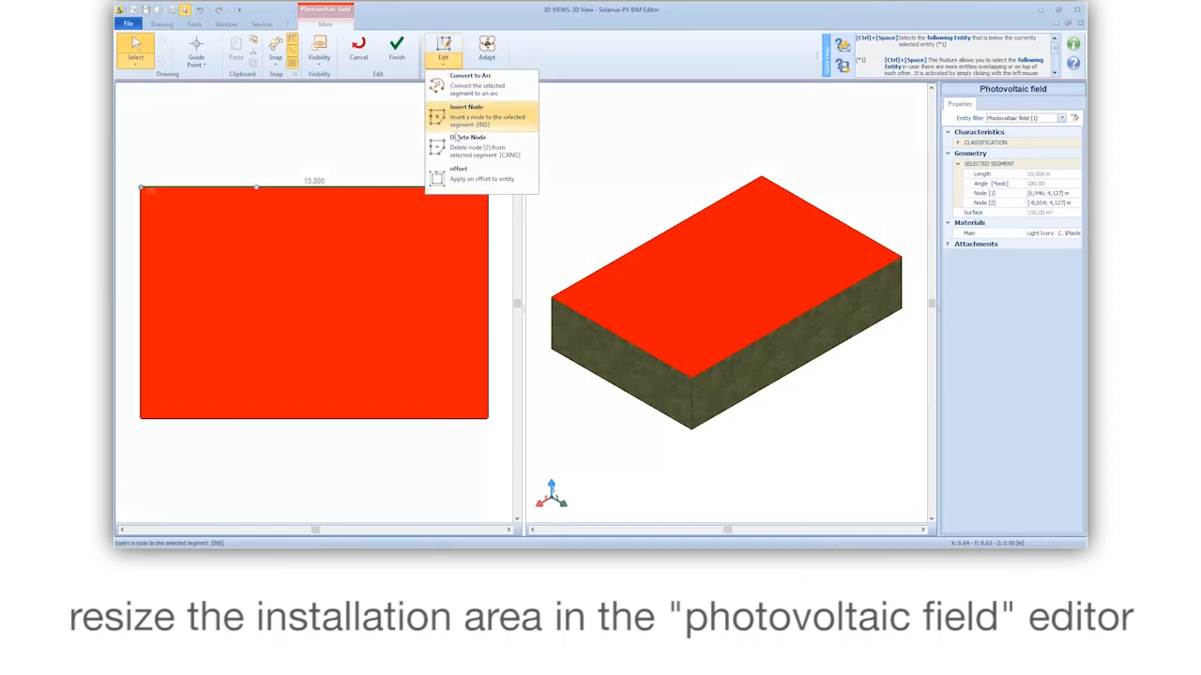
{"action": "left_click", "coordinate": [464, 175]}
{"action": "type", "text": "1.5"}
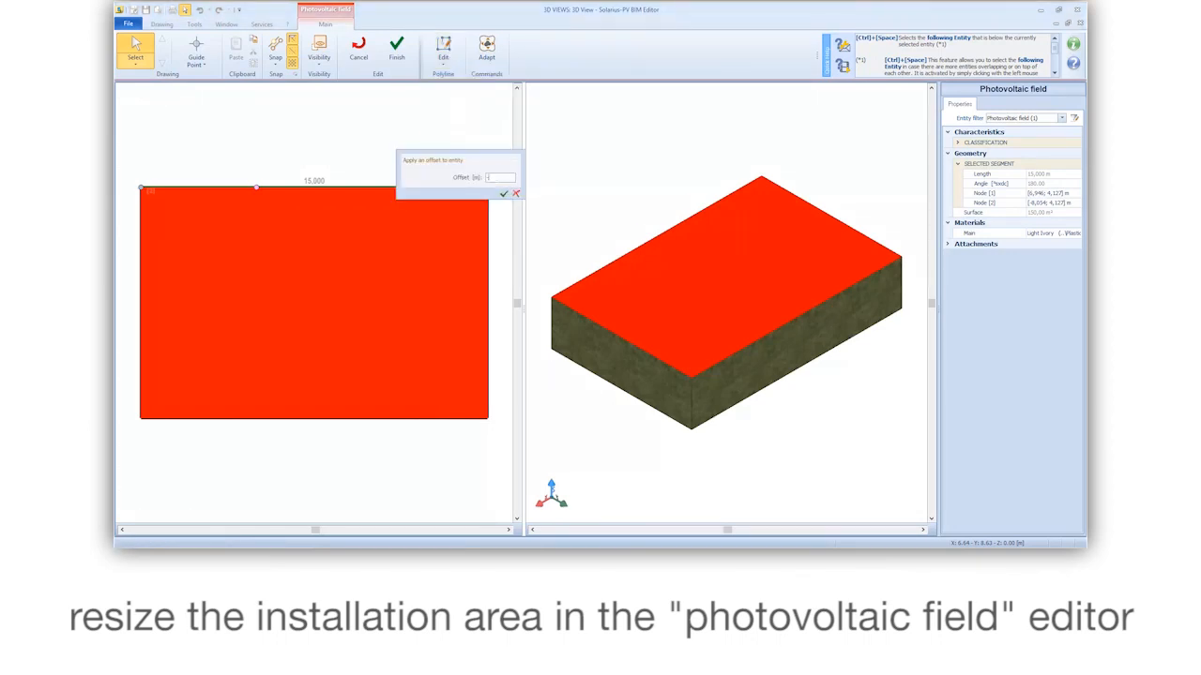
{"action": "left_click", "coordinate": [504, 195]}
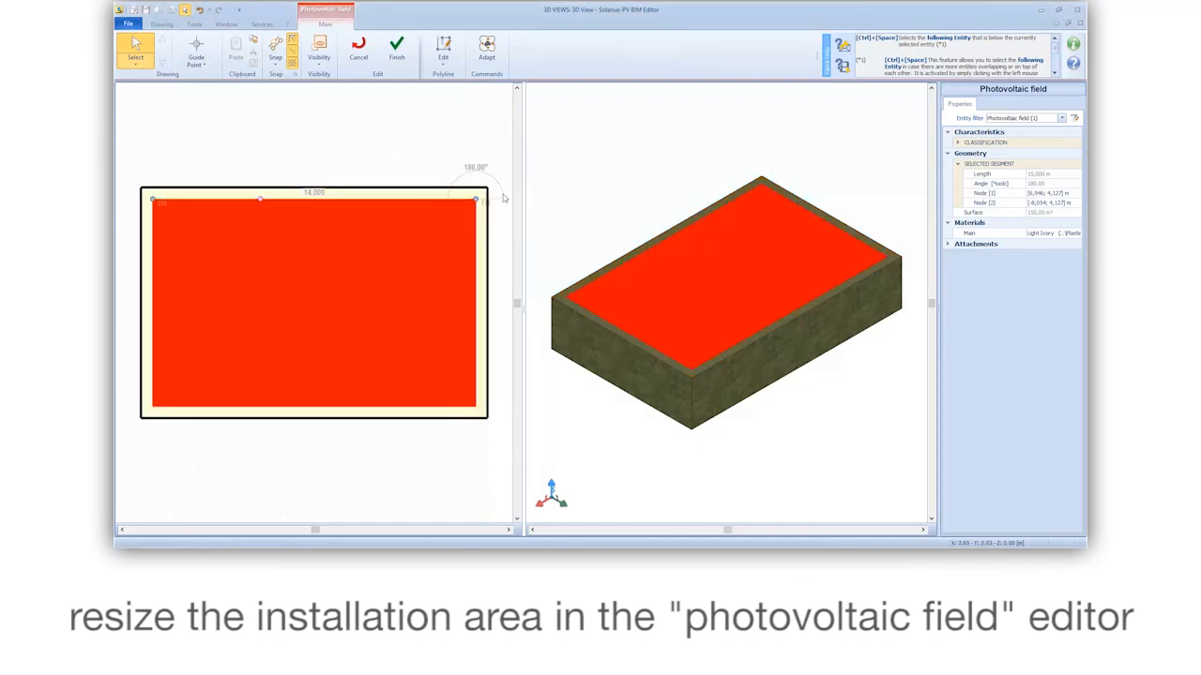
{"action": "left_click", "coordinate": [397, 47]}
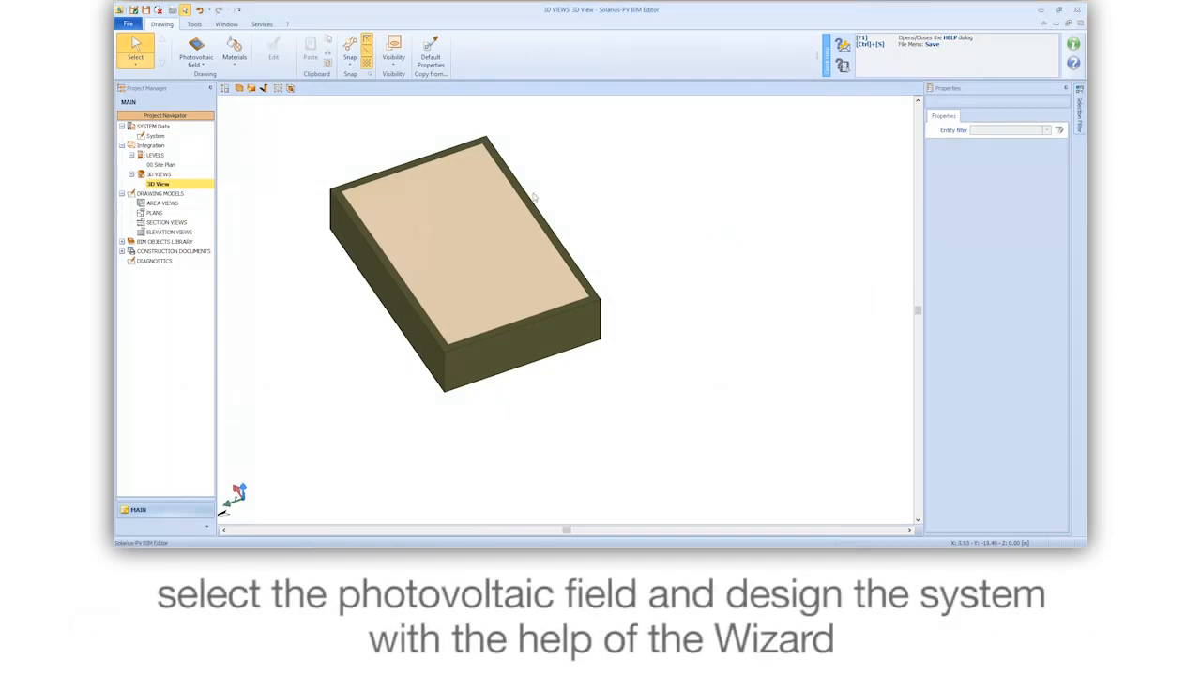
Step: Start the PV design wizard for the photovoltaic field and position the modules not parallel to surfaces
{"action": "left_click", "coordinate": [488, 227]}
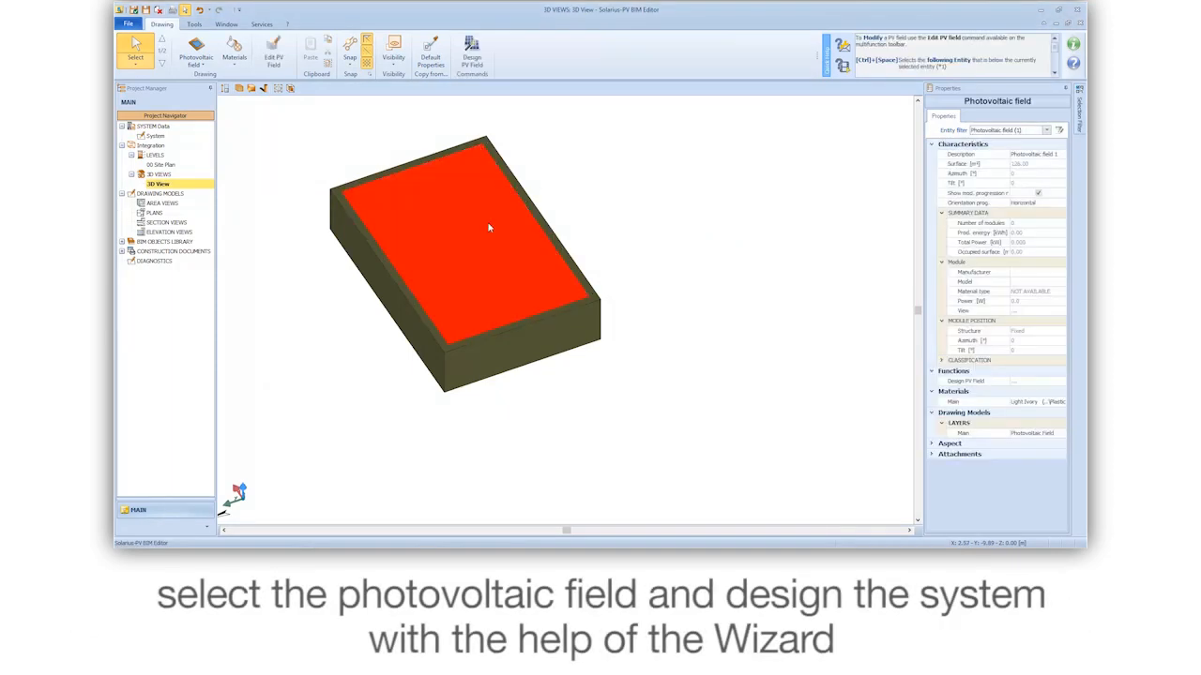
{"action": "left_click", "coordinate": [472, 58]}
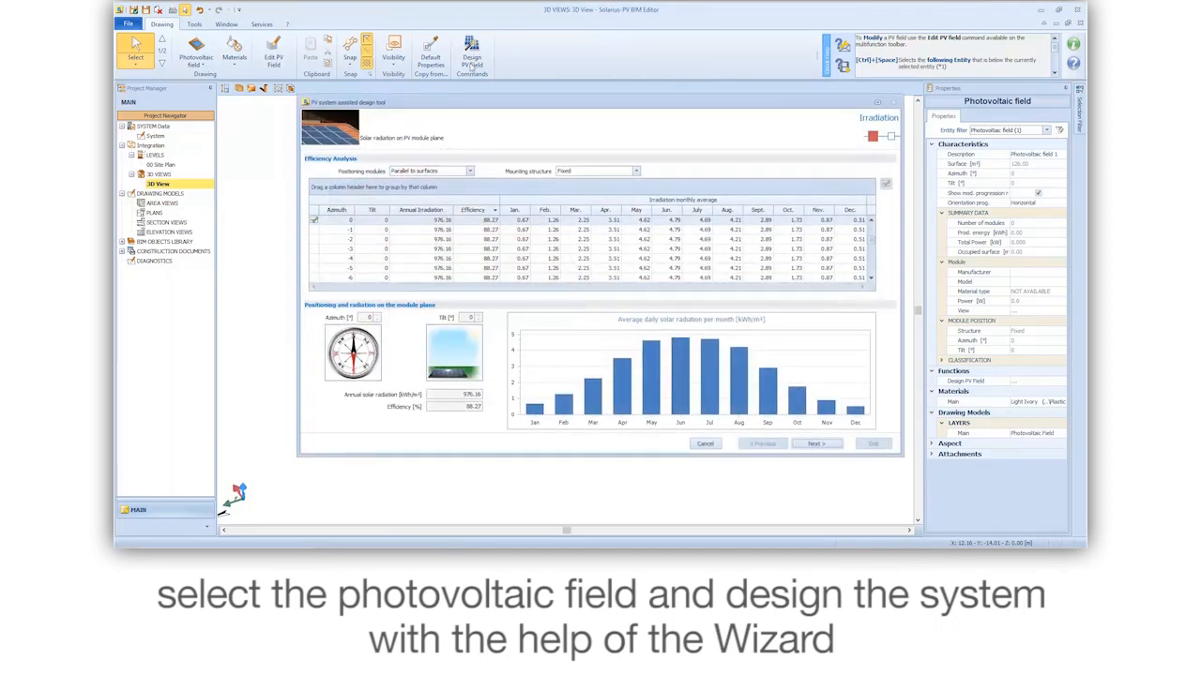
{"action": "left_click", "coordinate": [471, 171]}
{"action": "left_click", "coordinate": [459, 183]}
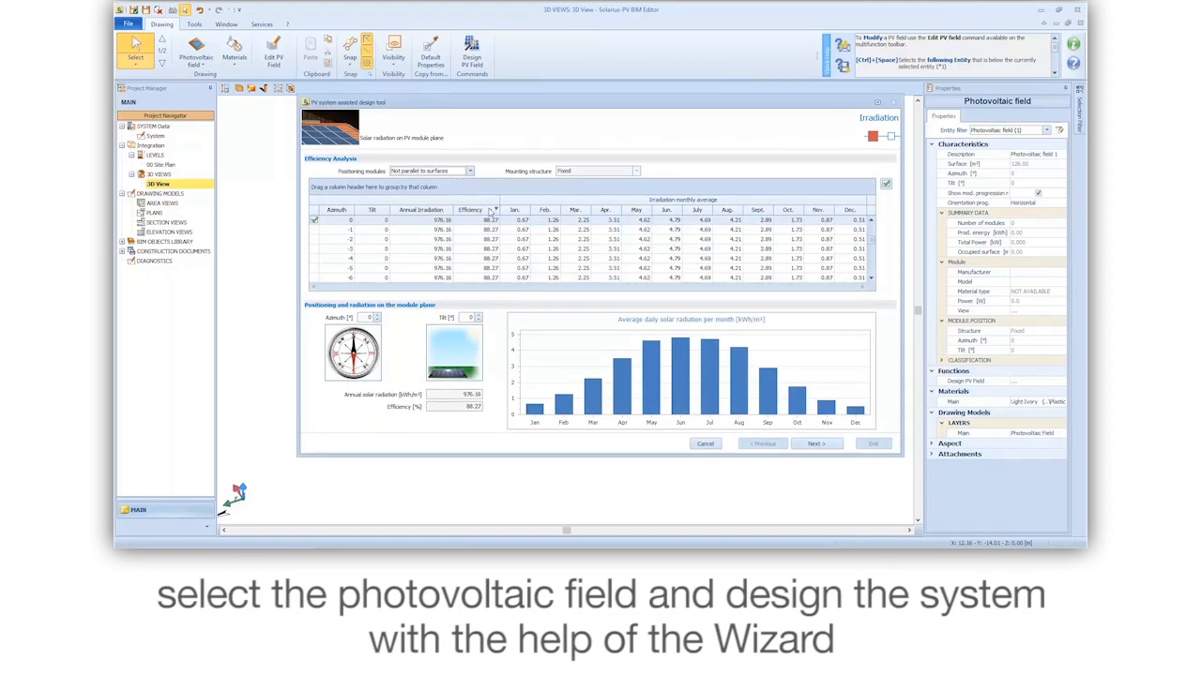
Step: Filter the efficiency analysis table to rows whose efficiency equals 100.00
{"action": "left_click", "coordinate": [495, 210]}
{"action": "left_click", "coordinate": [547, 219]}
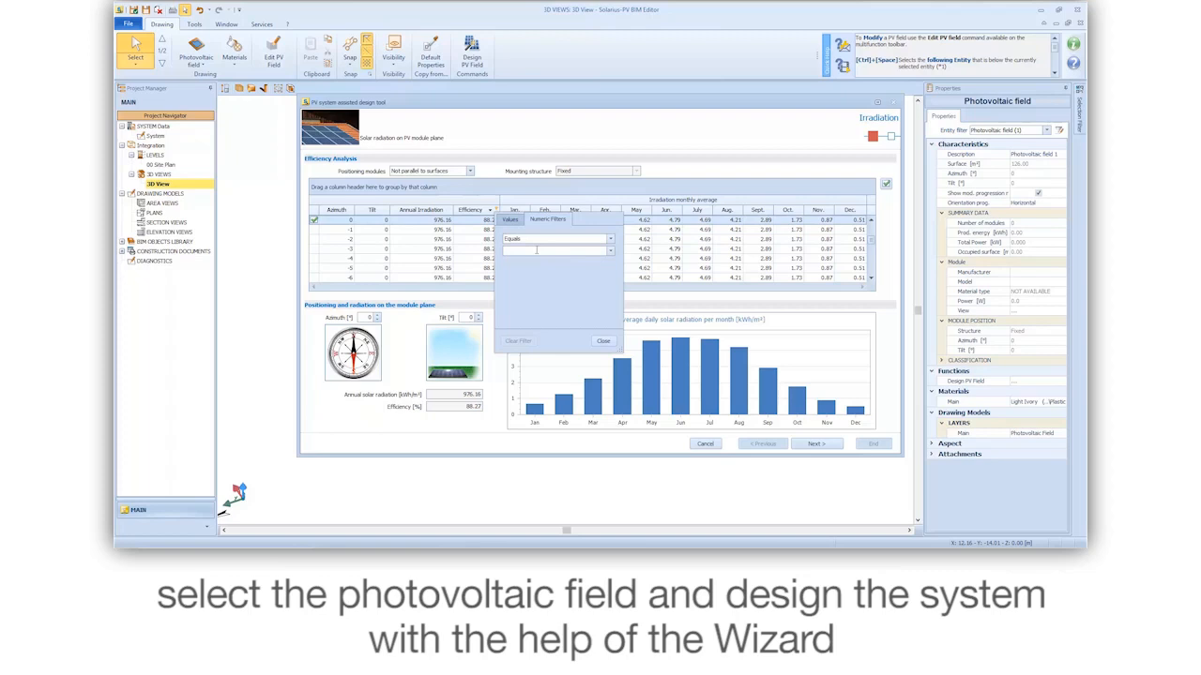
{"action": "left_click", "coordinate": [603, 342]}
Step: Group the efficiency analysis by efficiency and choose the orientation with azimuth 2° and tilt 34°
{"action": "left_click_drag", "start_coordinate": [477, 213], "coordinate": [385, 193]}
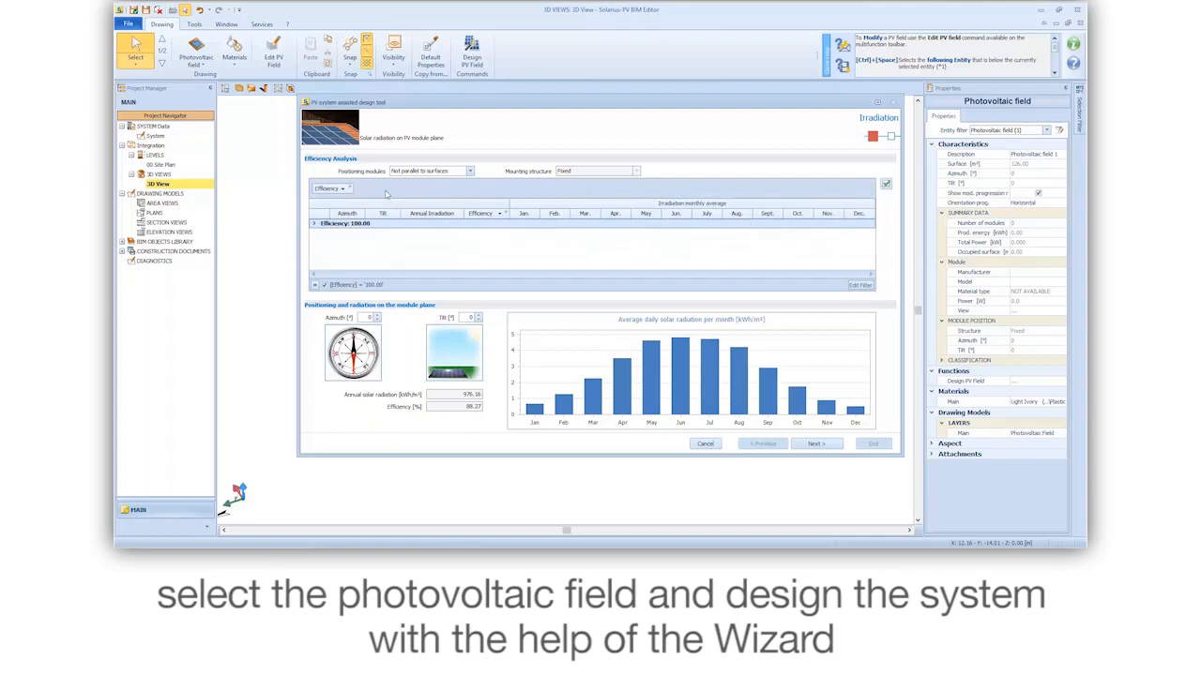
{"action": "left_click", "coordinate": [315, 224]}
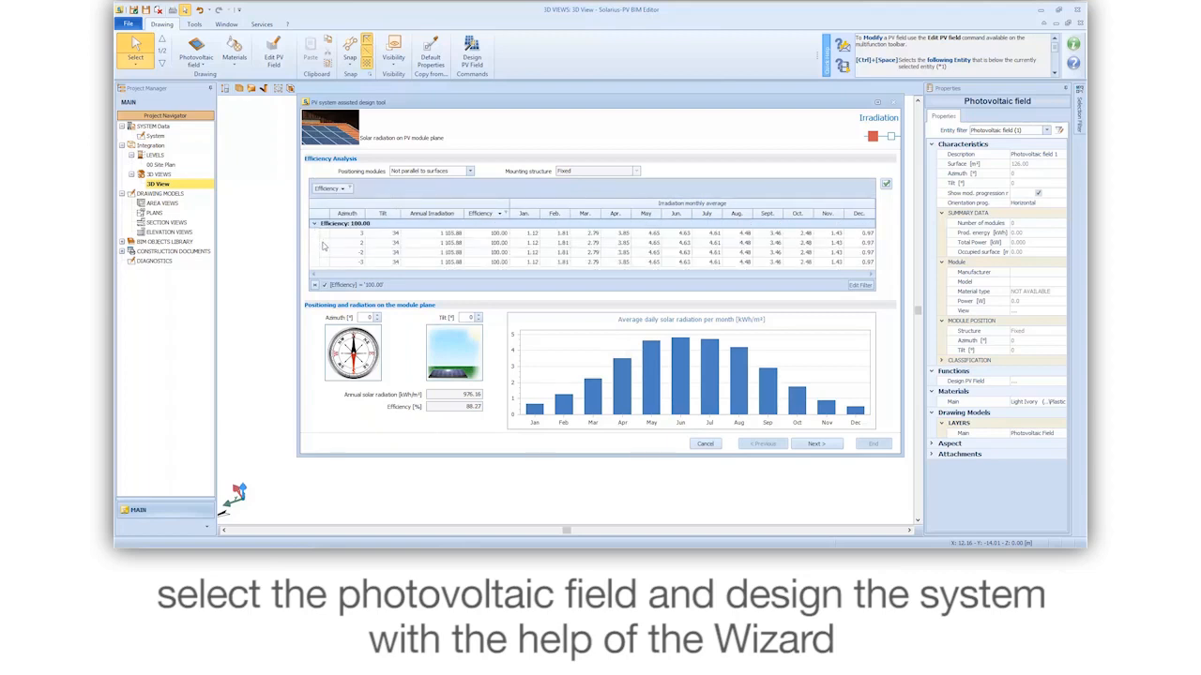
{"action": "left_click", "coordinate": [324, 244]}
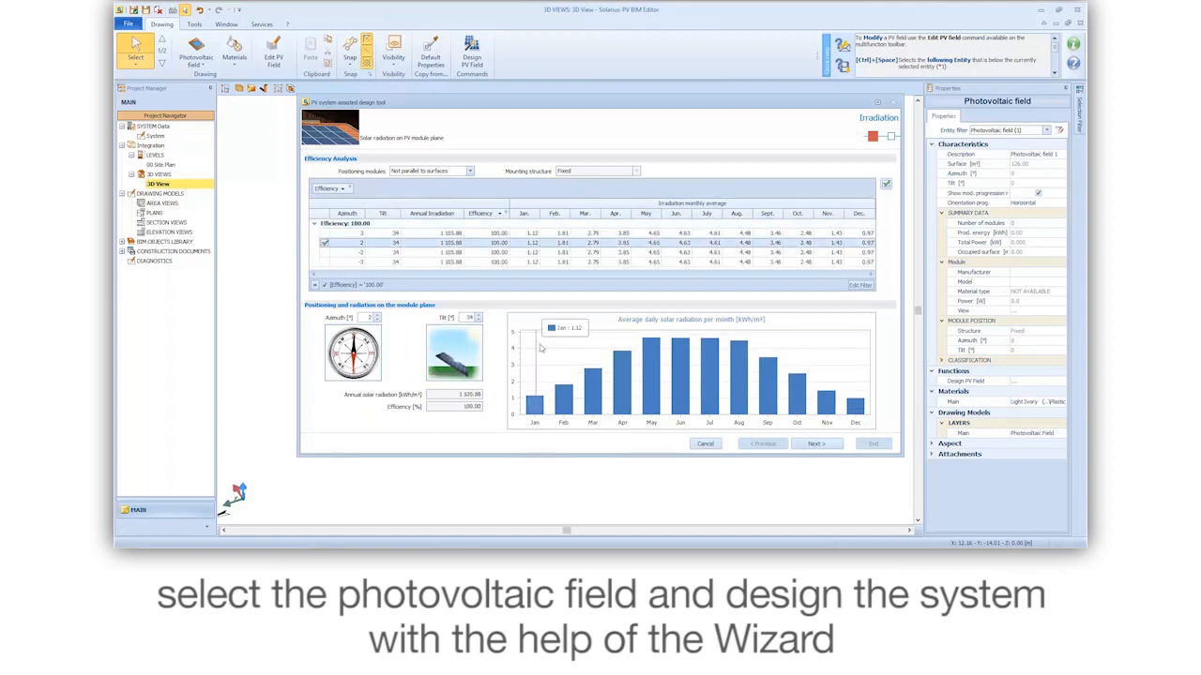
Step: Choose the Kewell Technology Development KWM-150W-F module for the photovoltaic field and finish the design wizard
{"action": "left_click", "coordinate": [816, 444]}
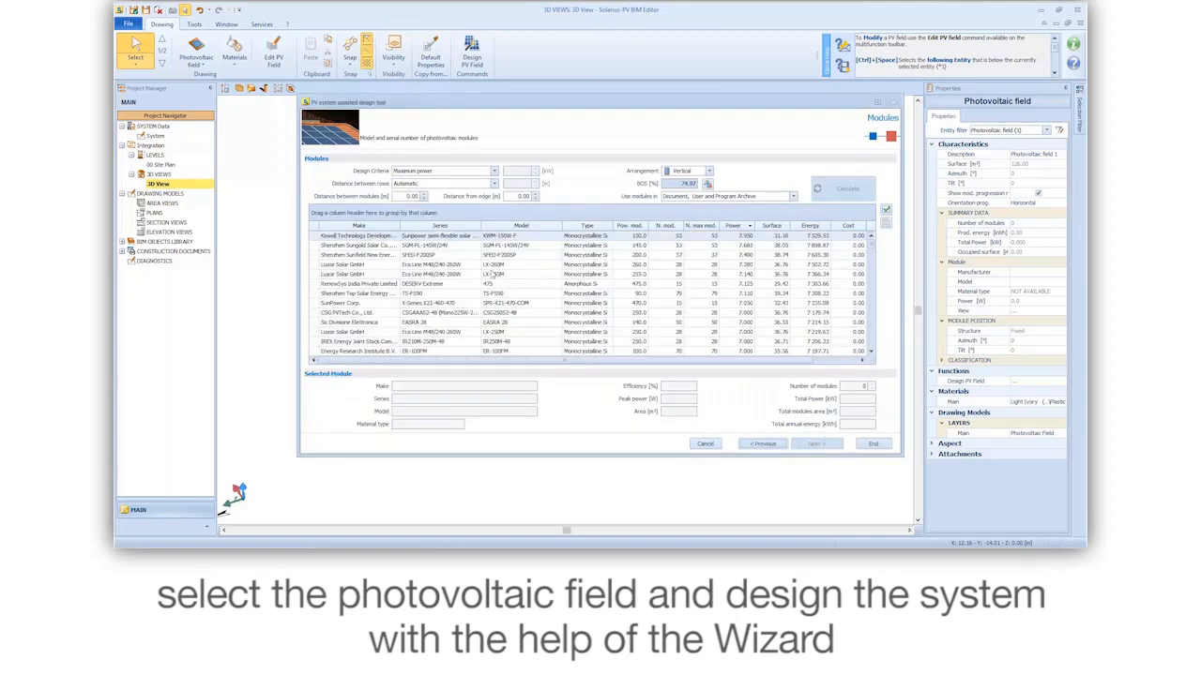
{"action": "left_click", "coordinate": [316, 236]}
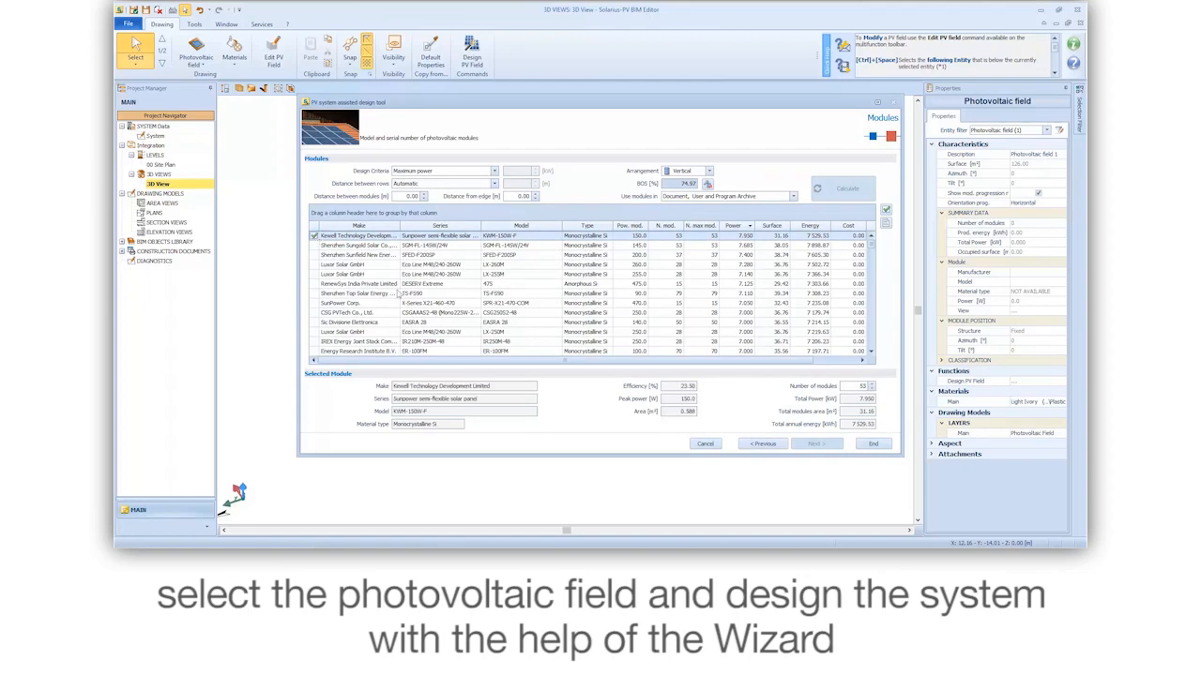
{"action": "left_click", "coordinate": [873, 445]}
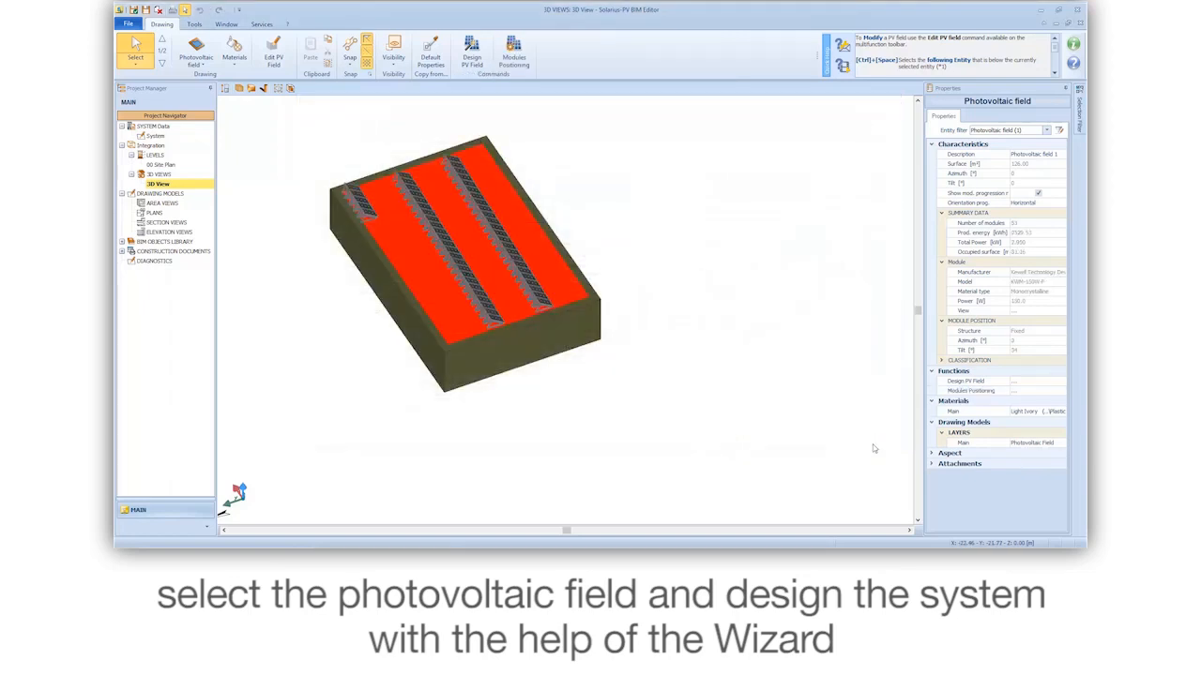
Step: Place a photovoltaic generator on the long side wall of the building, below the module rows
{"action": "middle_click_drag", "start_coordinate": [654, 308], "coordinate": [578, 367]}
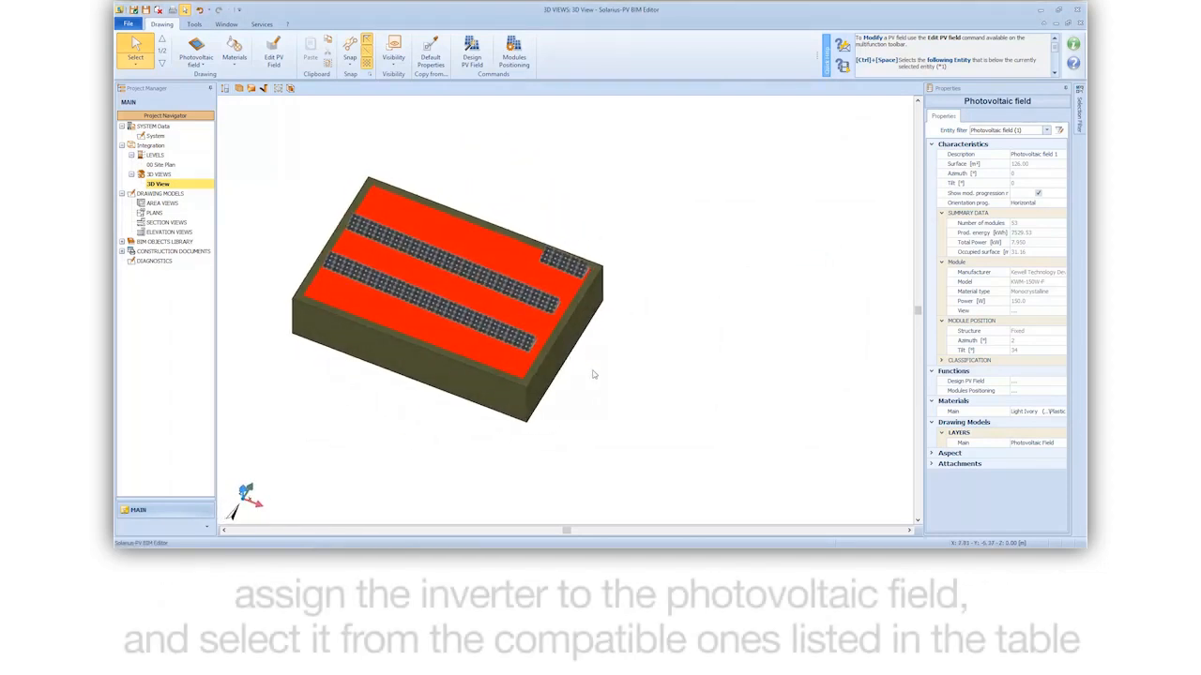
{"action": "left_click", "coordinate": [196, 58]}
{"action": "left_click", "coordinate": [216, 131]}
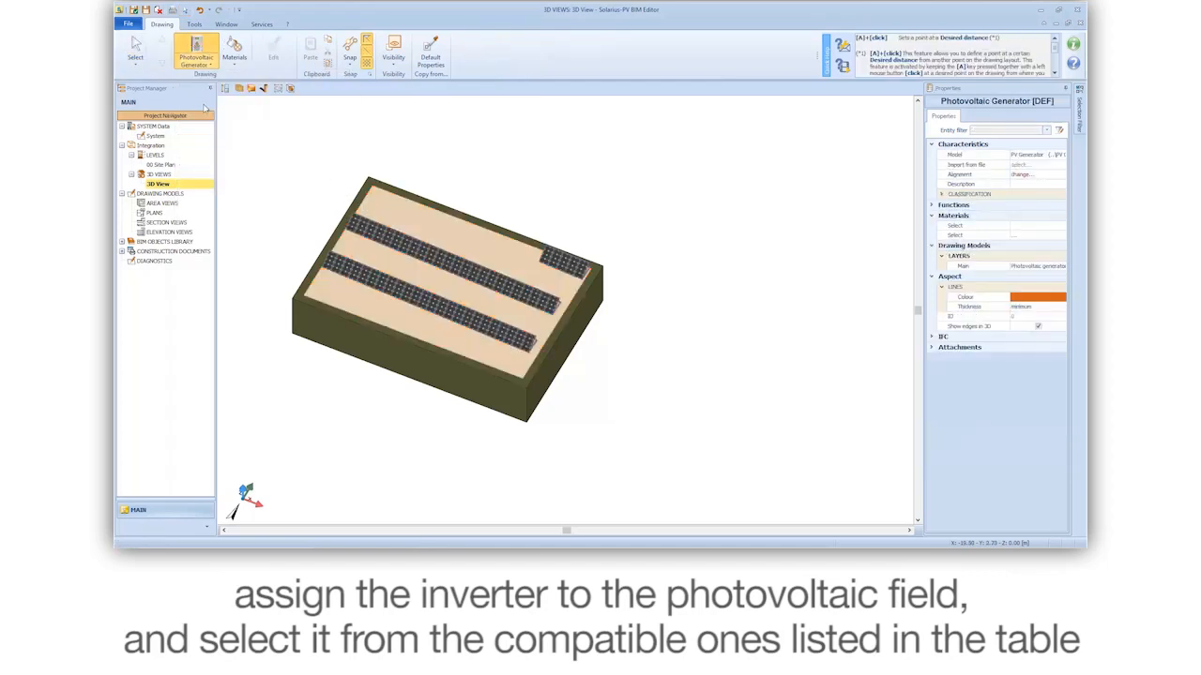
{"action": "left_click", "coordinate": [380, 352]}
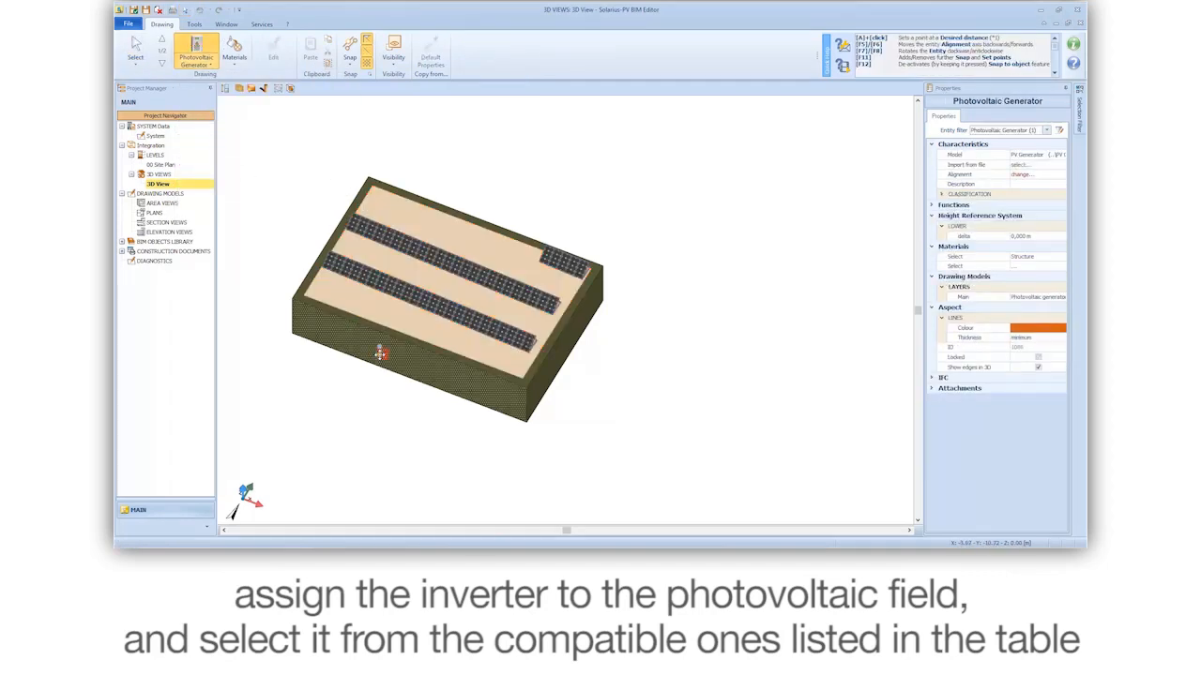
{"action": "scroll", "coordinate": [380, 353], "scroll_direction": "up", "scroll_amount": 4}
{"action": "scroll", "coordinate": [380, 354], "scroll_direction": "up", "scroll_amount": 2}
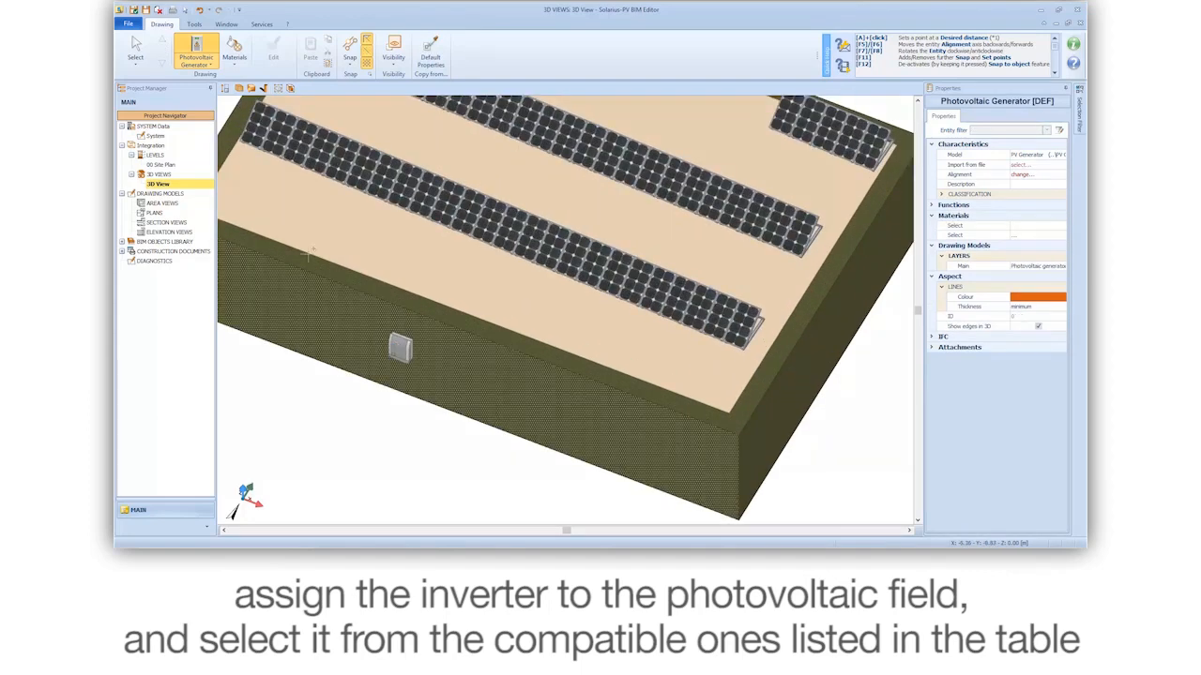
{"action": "key", "text": "Escape"}
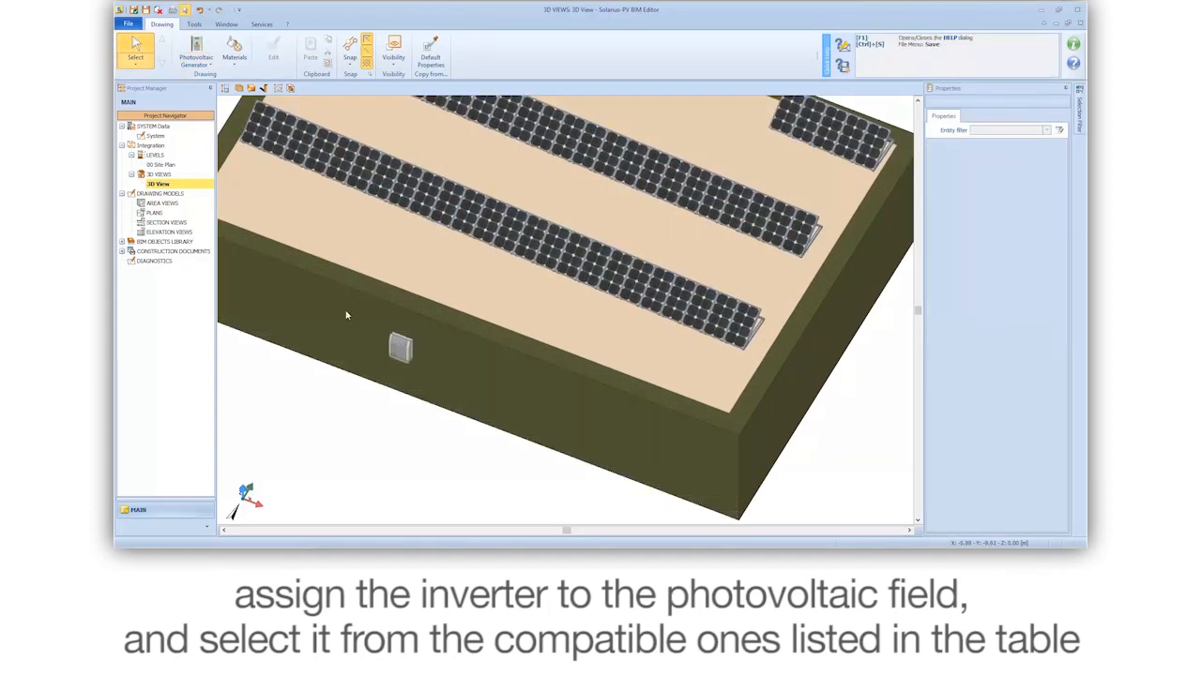
Step: Start the assisted design of the placed generator and associate Photovoltaic field 1 with it
{"action": "left_click", "coordinate": [401, 351]}
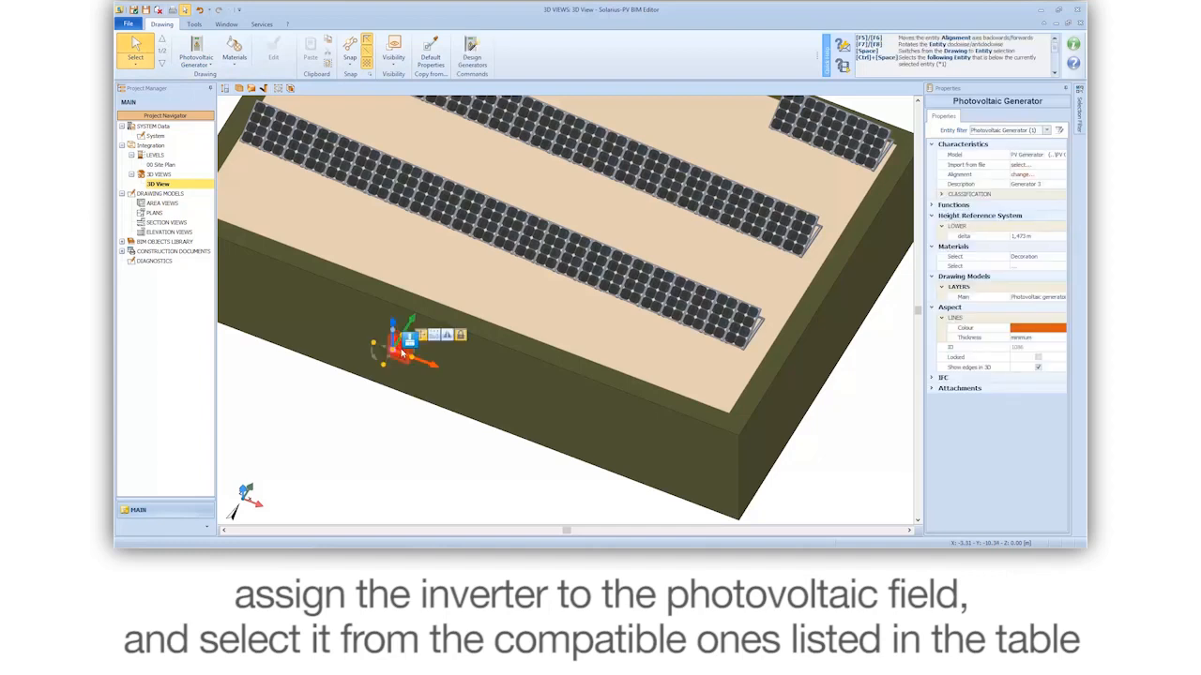
{"action": "left_click", "coordinate": [471, 58]}
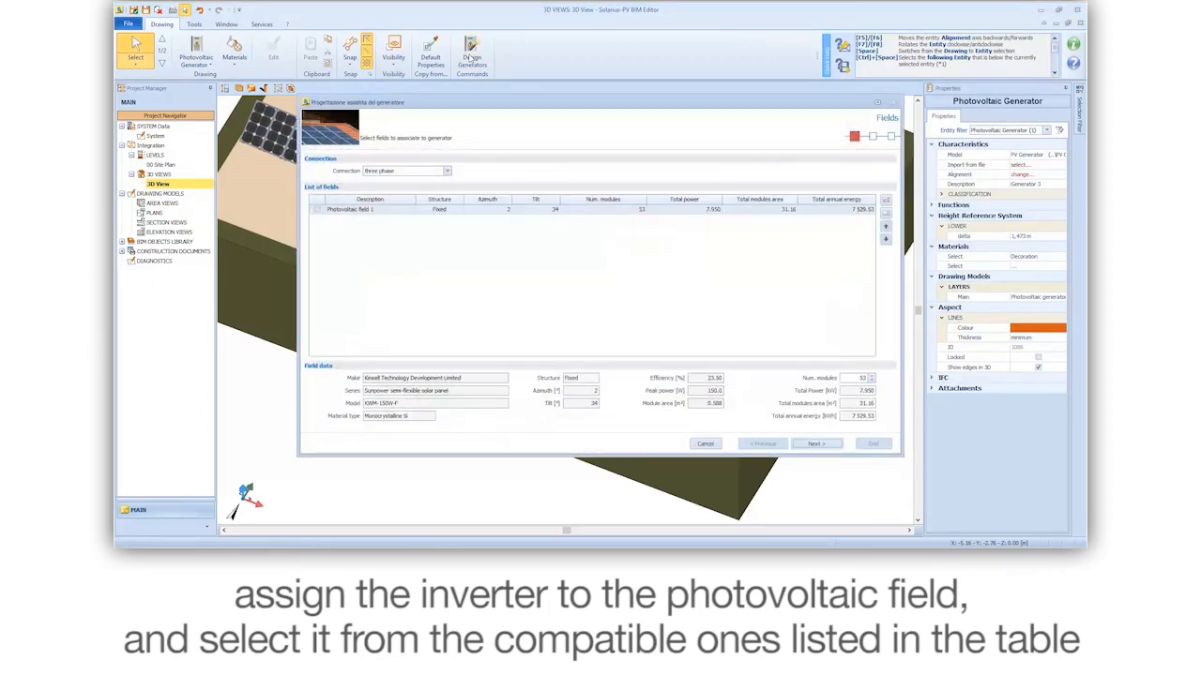
{"action": "left_click", "coordinate": [318, 210]}
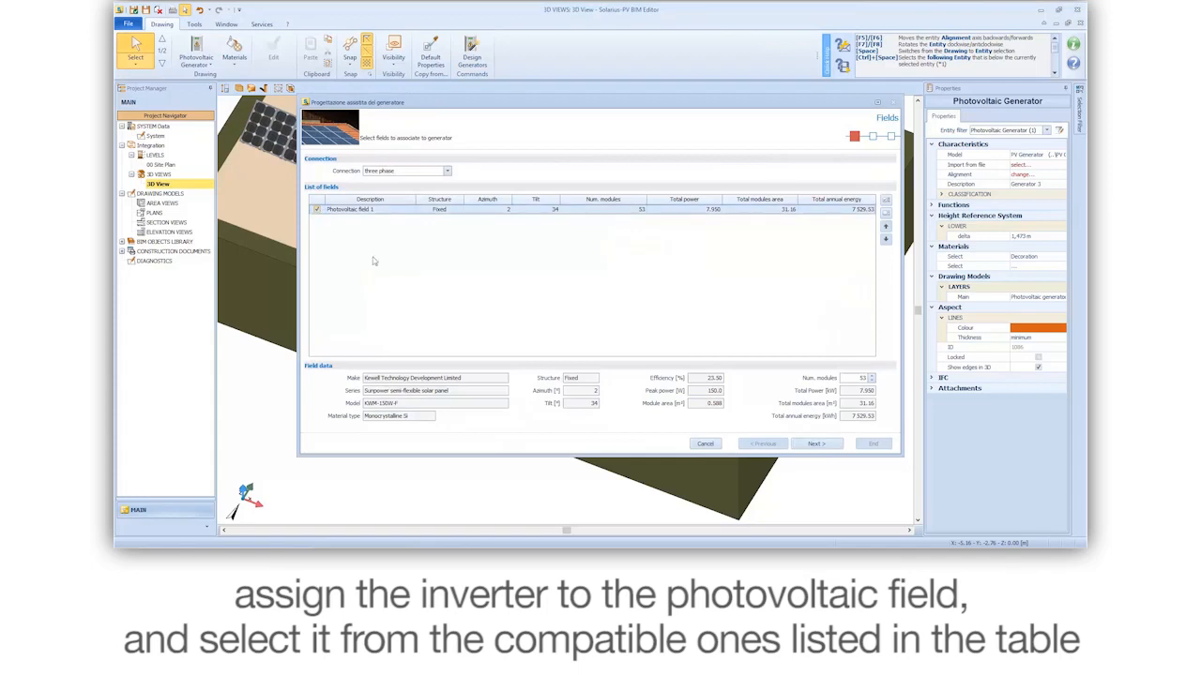
{"action": "left_click", "coordinate": [814, 444]}
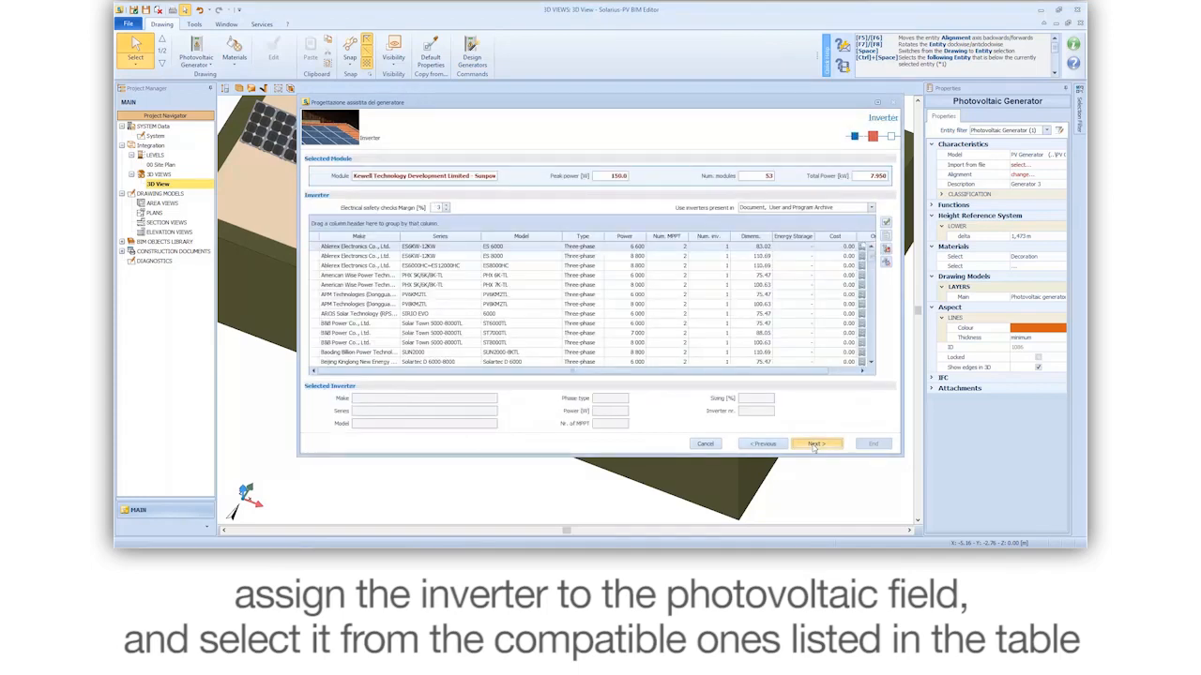
Step: Assign the Ablerex Electronics ES 6000 inverter to the generator and finish the wizard with the proposed MPPT configuration
{"action": "left_click", "coordinate": [318, 247]}
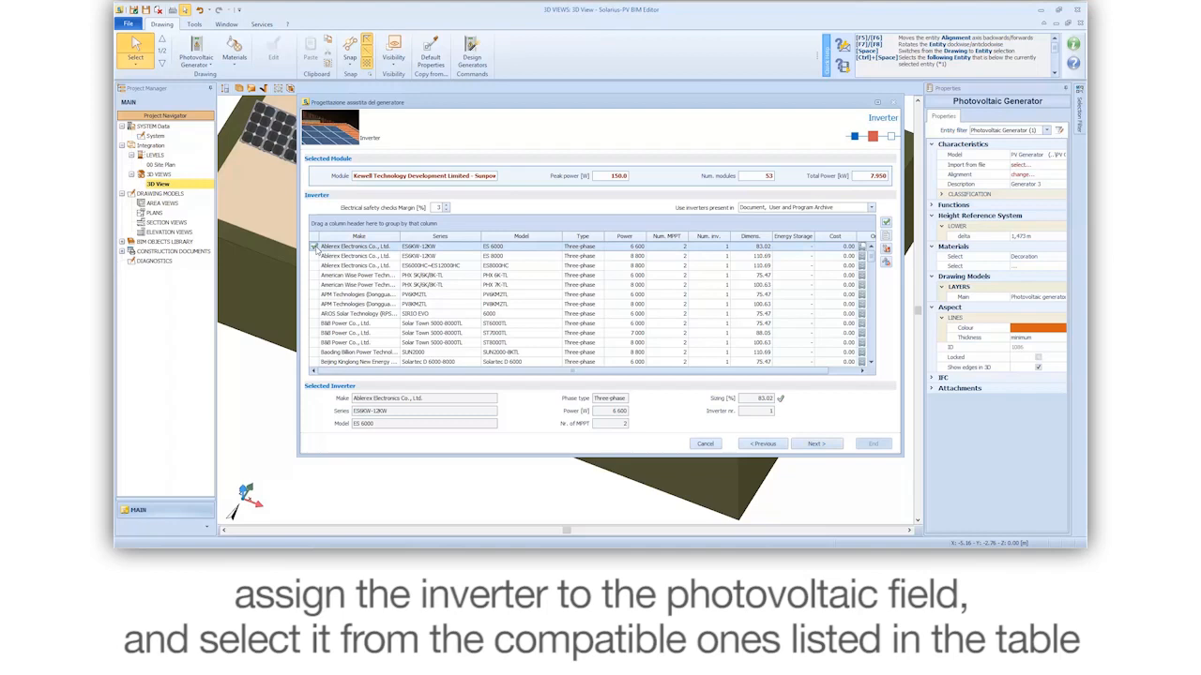
{"action": "left_click", "coordinate": [817, 445]}
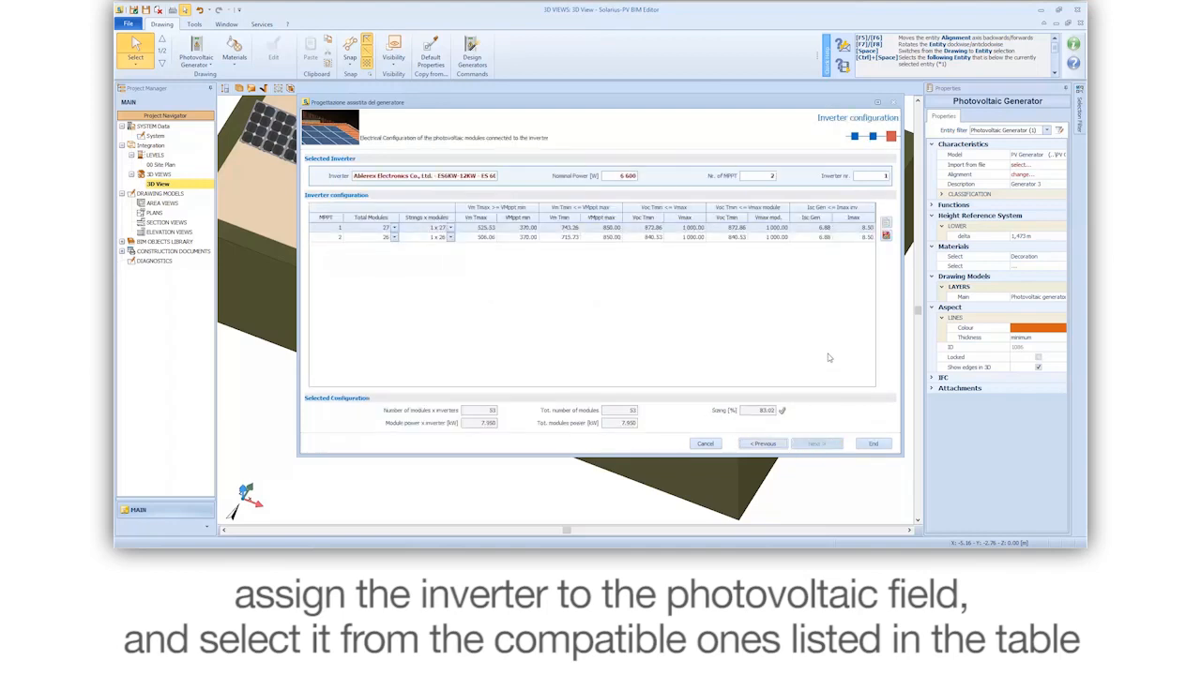
{"action": "left_click", "coordinate": [878, 444]}
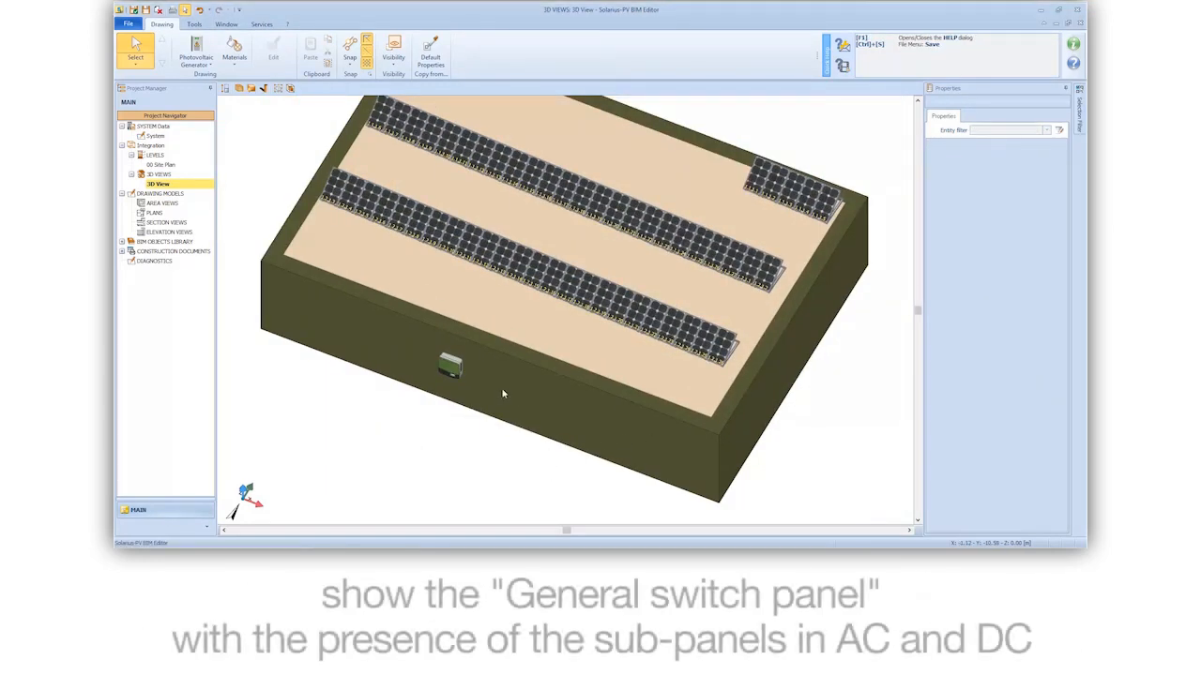
Step: Place a general switch panel on the same wall beside the inverter
{"action": "left_click", "coordinate": [206, 64]}
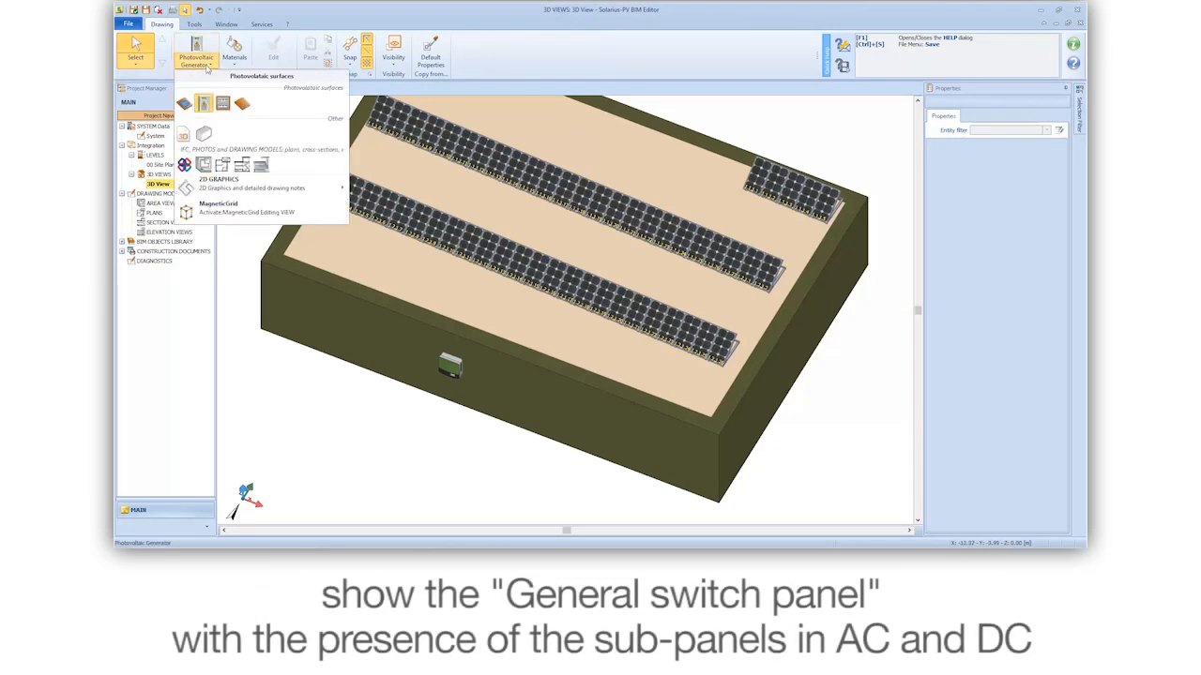
{"action": "left_click", "coordinate": [222, 103]}
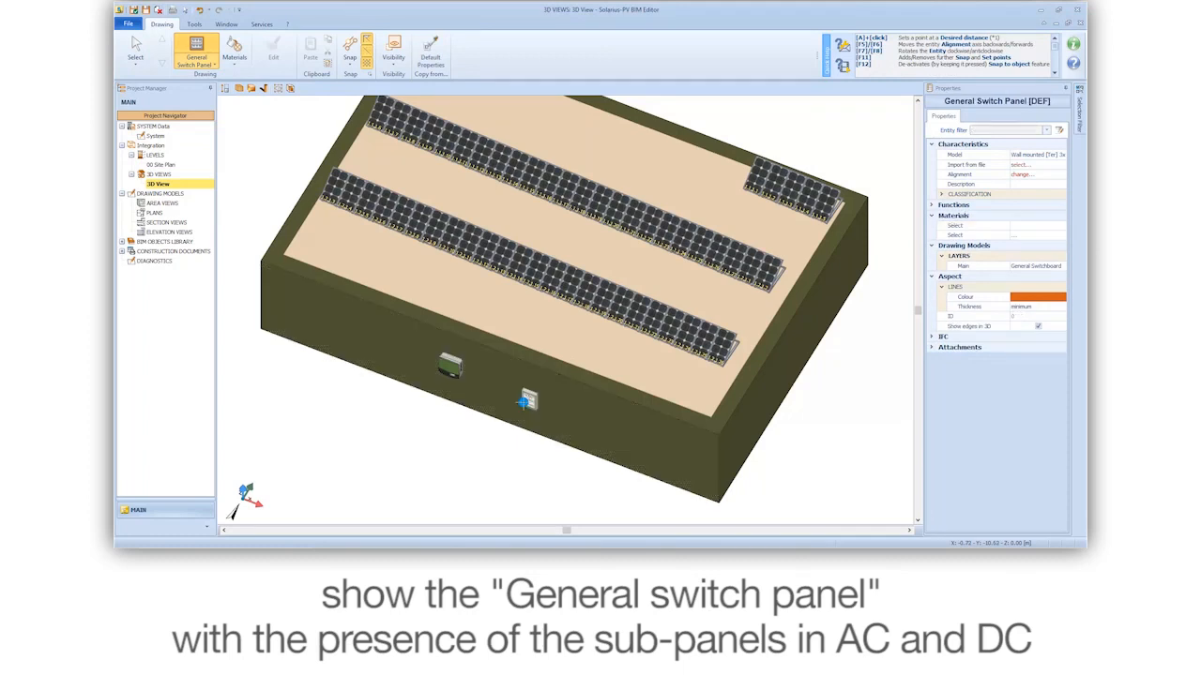
{"action": "right_click", "coordinate": [524, 402]}
{"action": "left_click", "coordinate": [542, 411]}
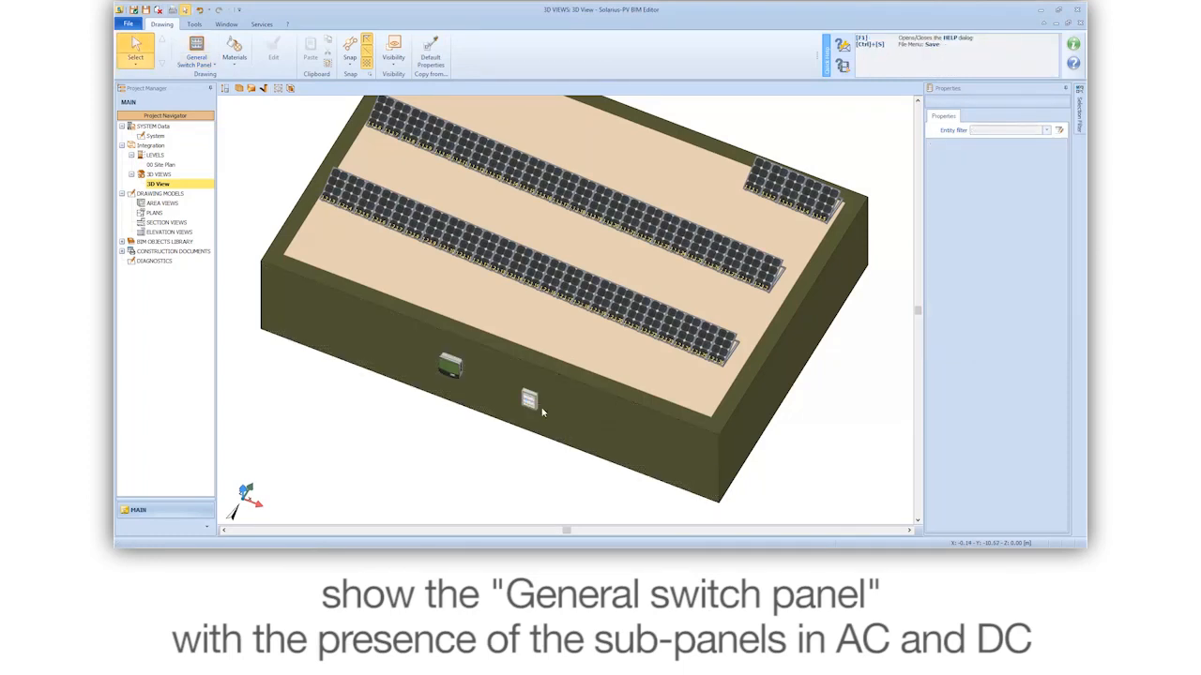
Step: Run the assisted design of the general switch panel with user loads and field switch panels set to Absent, and confirm the switchboard diagram
{"action": "left_click", "coordinate": [533, 403]}
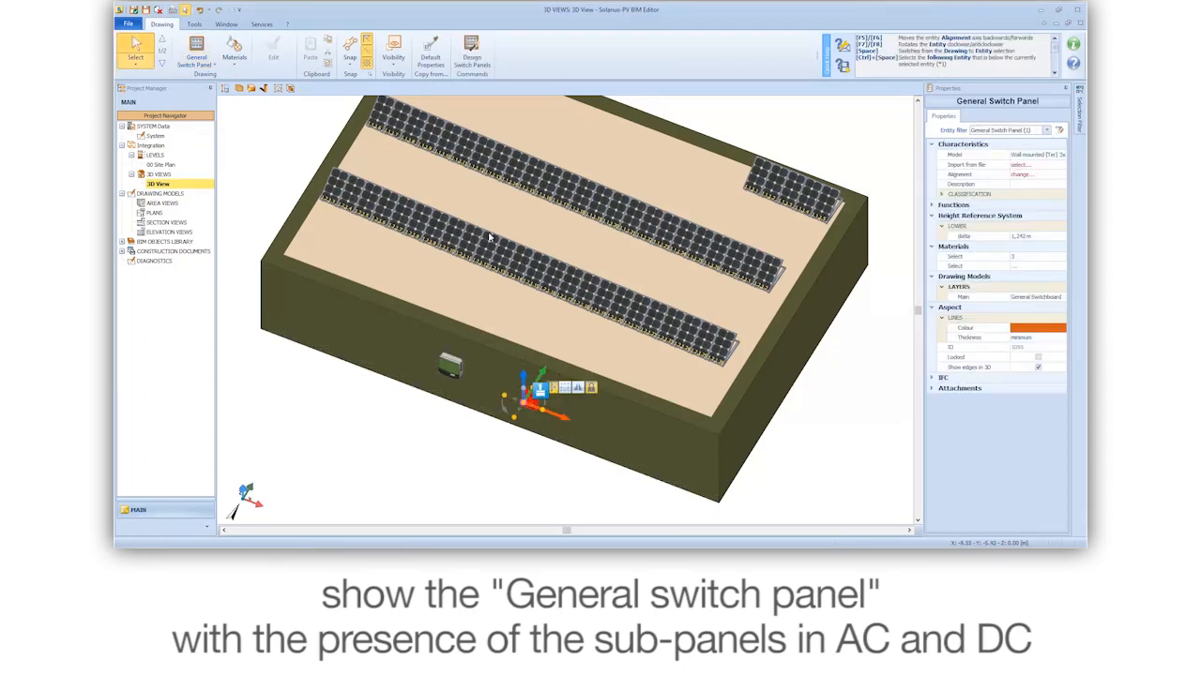
{"action": "left_click", "coordinate": [472, 51]}
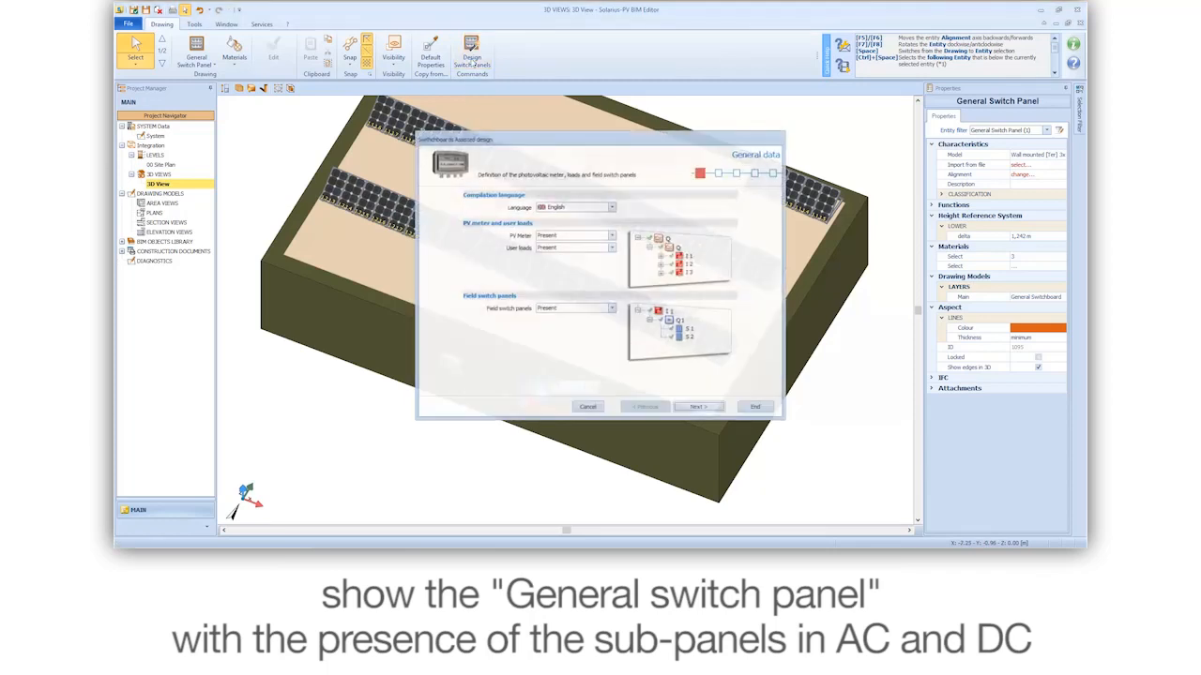
{"action": "left_click", "coordinate": [611, 248]}
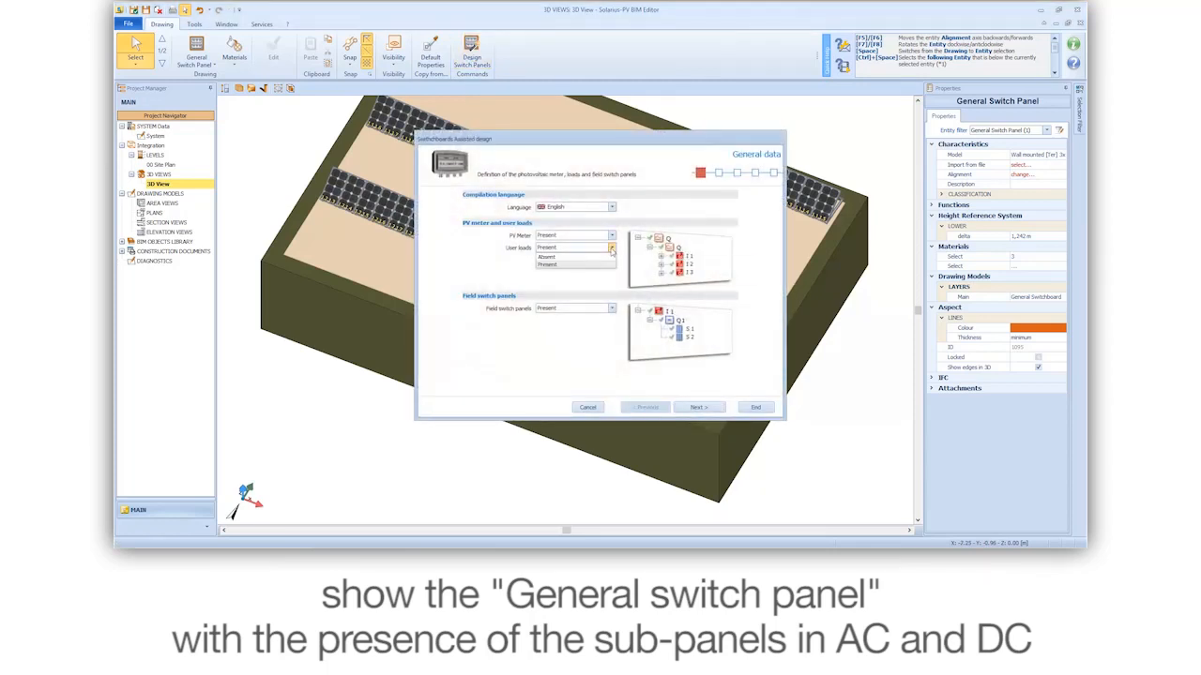
{"action": "left_click", "coordinate": [601, 257]}
{"action": "left_click", "coordinate": [612, 310]}
{"action": "left_click", "coordinate": [600, 319]}
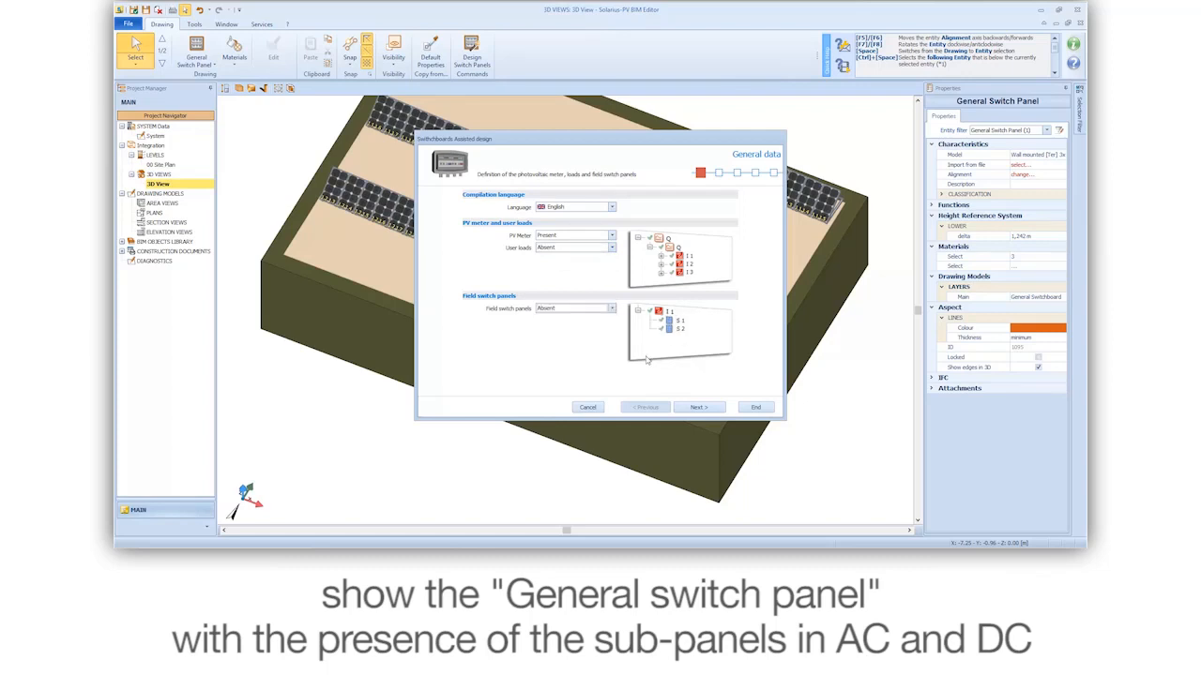
{"action": "left_click", "coordinate": [753, 407]}
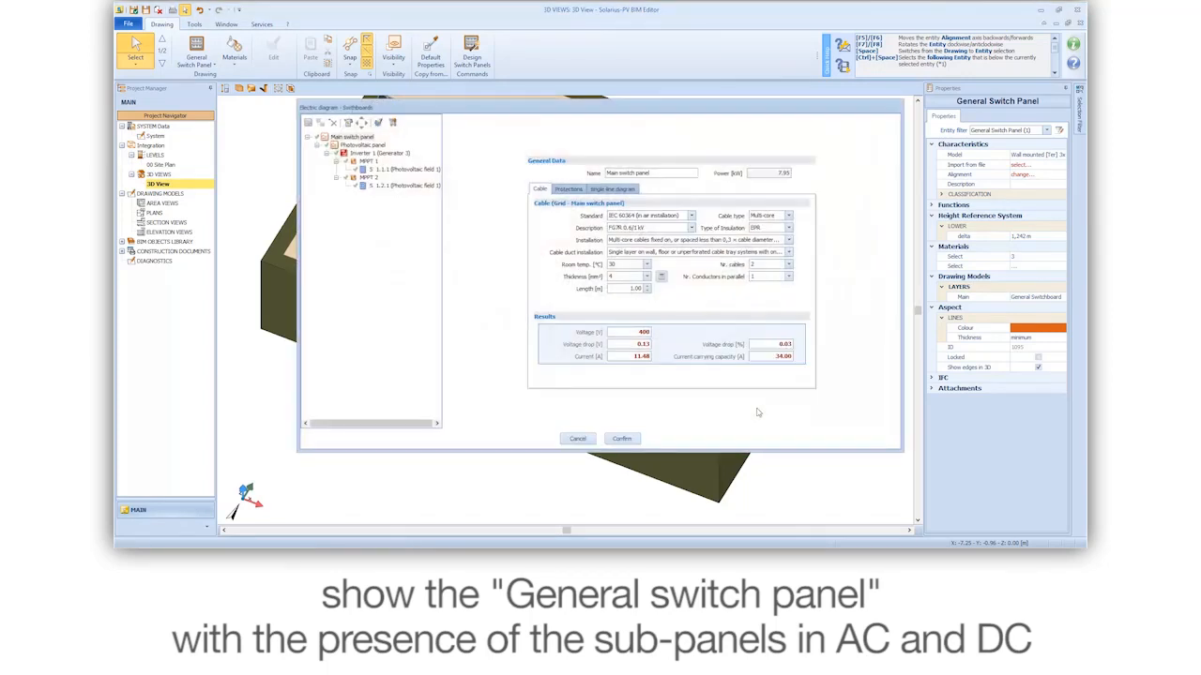
{"action": "left_click", "coordinate": [627, 439]}
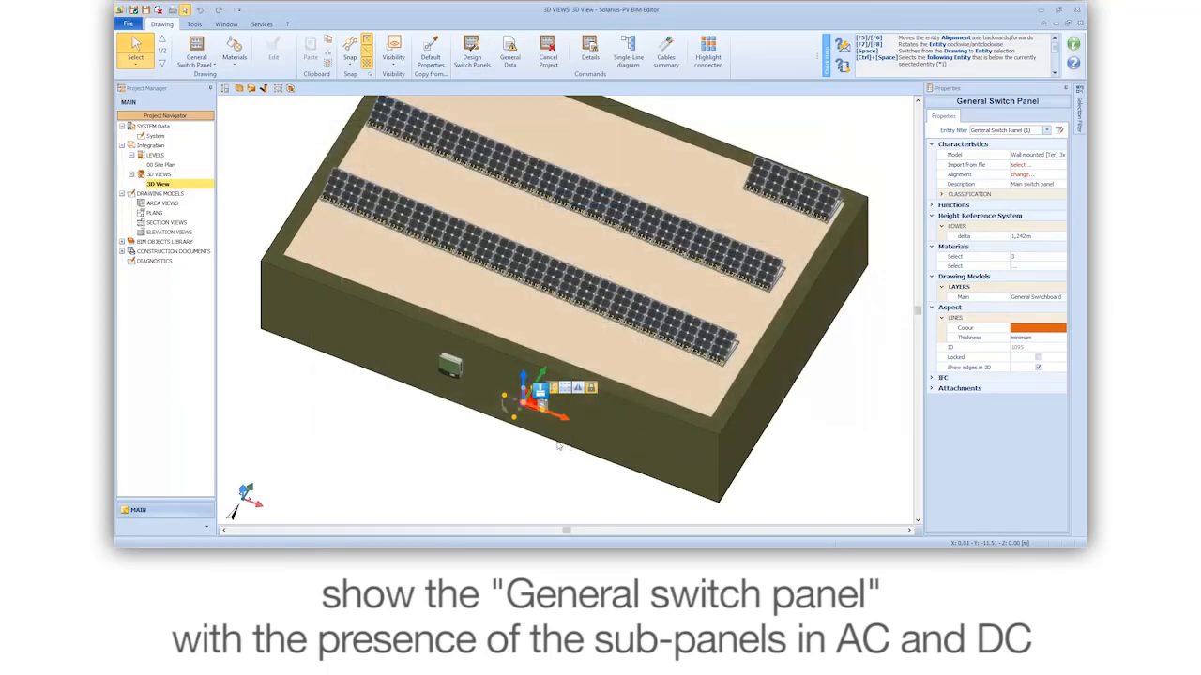
{"action": "key", "text": "Escape"}
{"action": "scroll", "coordinate": [542, 433], "scroll_direction": "up", "scroll_amount": 4}
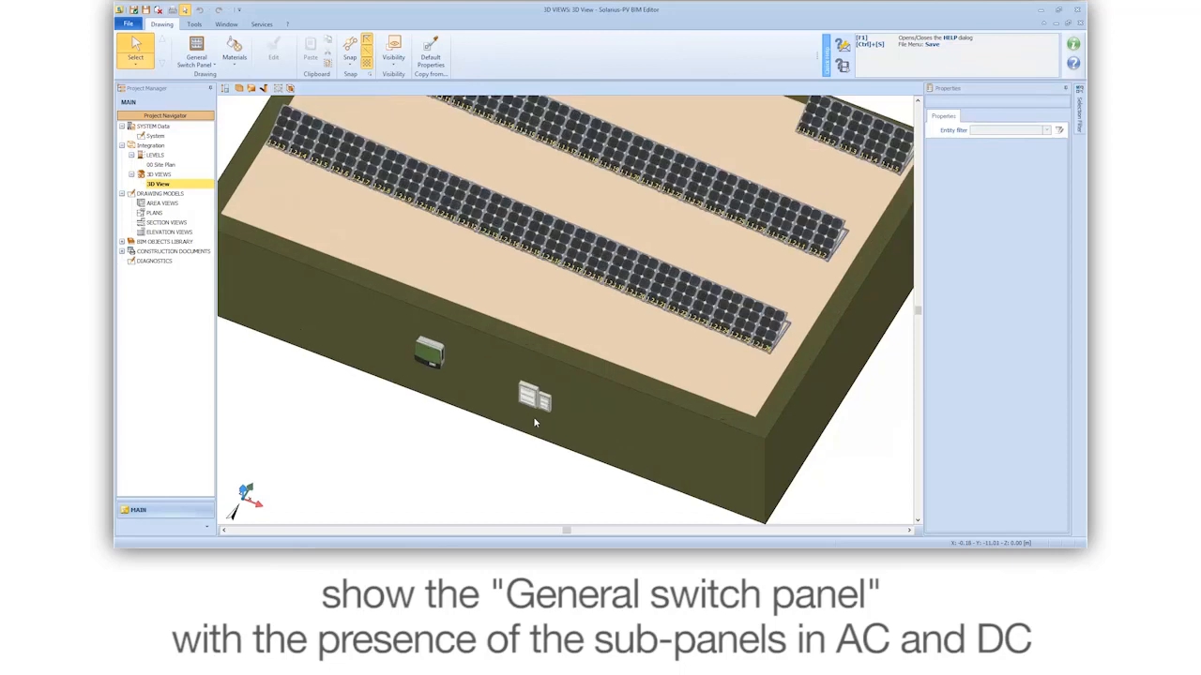
{"action": "middle_click_drag", "start_coordinate": [533, 414], "coordinate": [545, 408]}
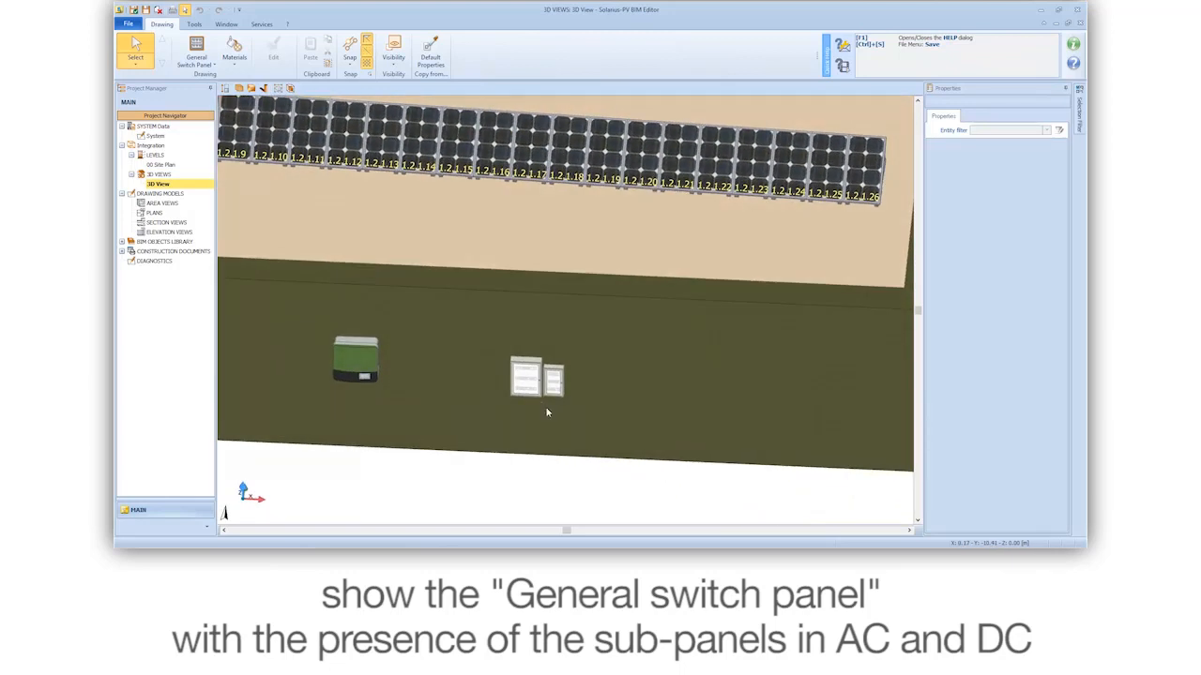
{"action": "scroll", "coordinate": [547, 411], "scroll_direction": "down", "scroll_amount": 3}
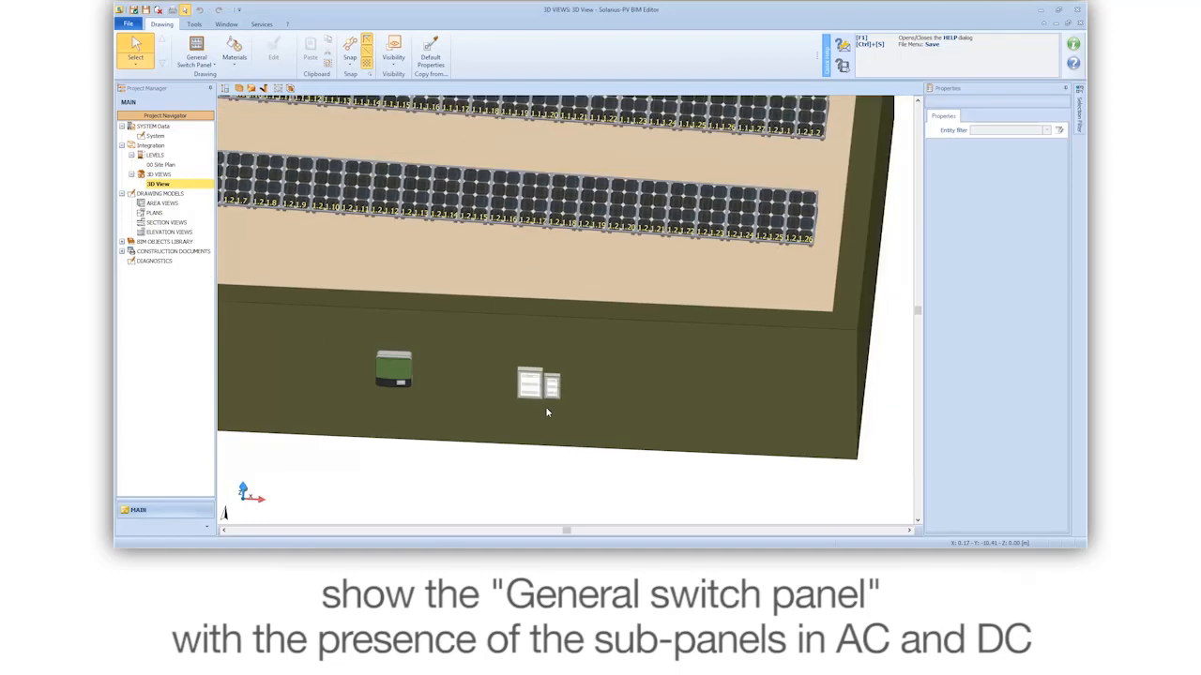
{"action": "scroll", "coordinate": [547, 412], "scroll_direction": "down", "scroll_amount": 2}
{"action": "middle_click_drag", "start_coordinate": [719, 376], "coordinate": [701, 372]}
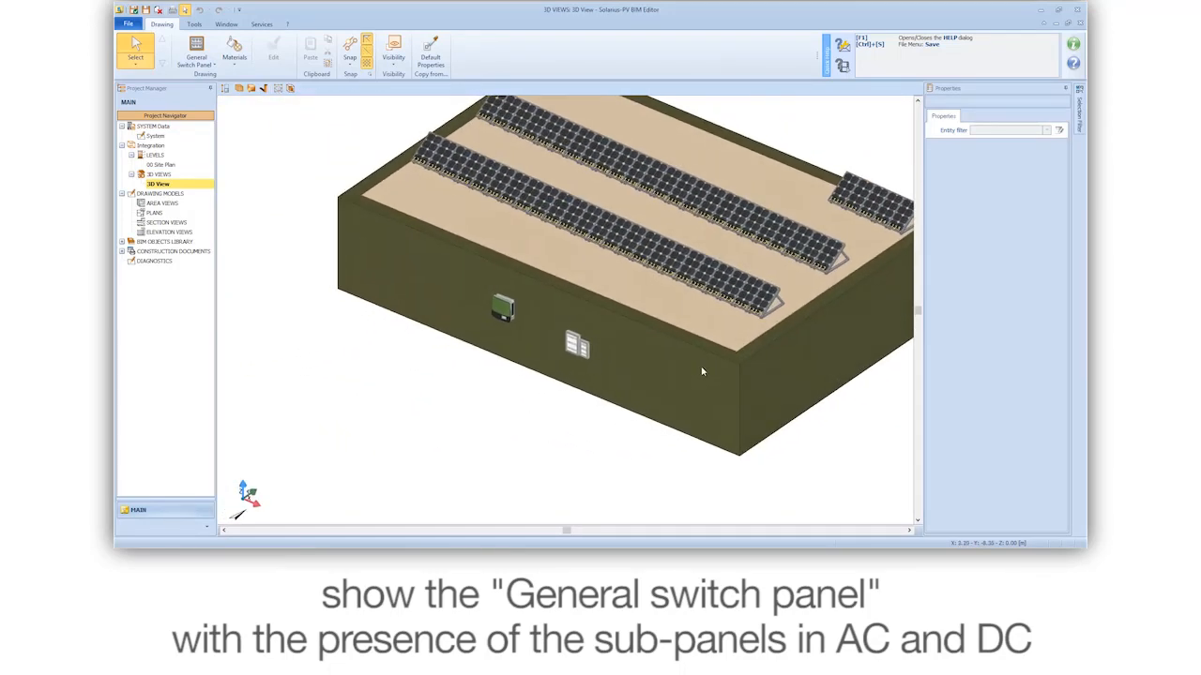